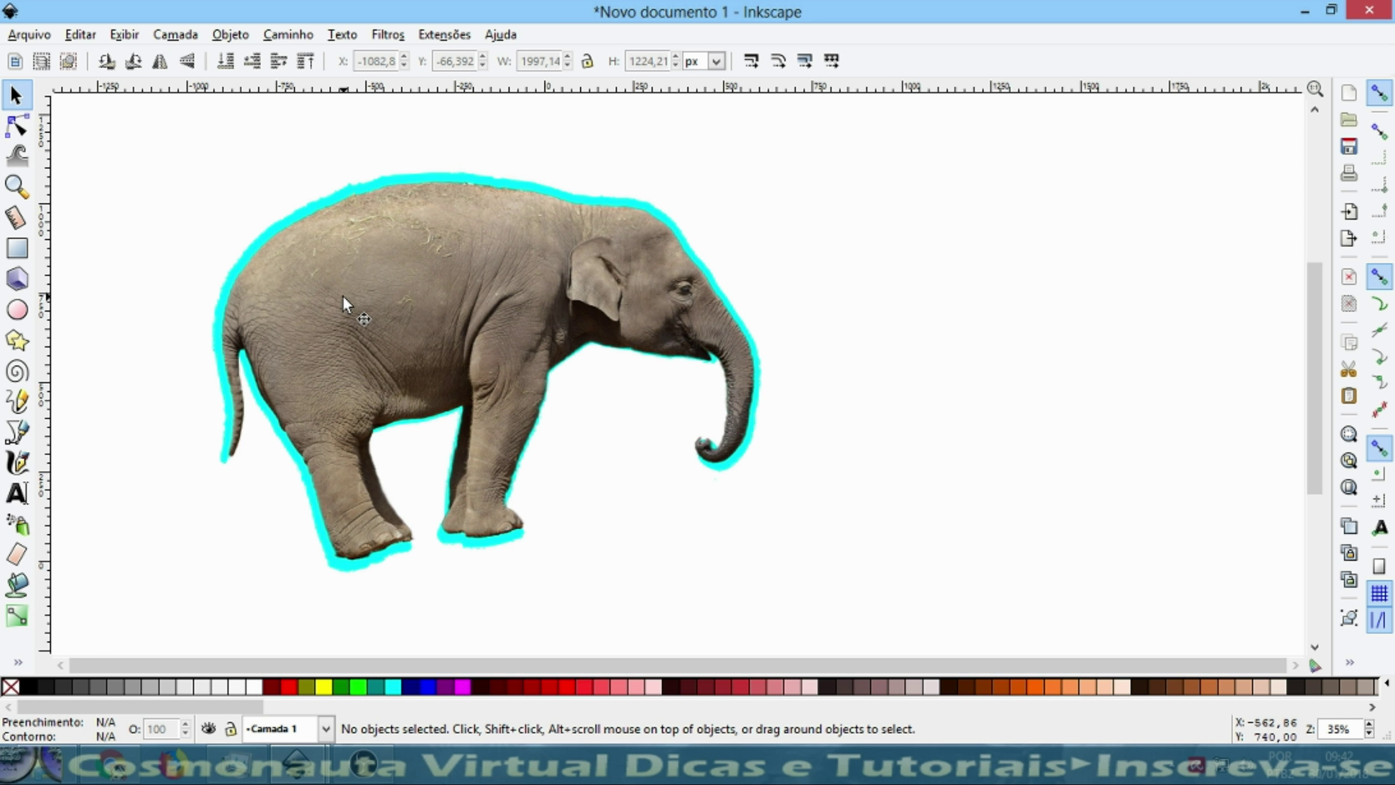
# Switch to the 'Novo documento 2' window, which holds the plain elephant photo.
pyautogui.click(388, 680)
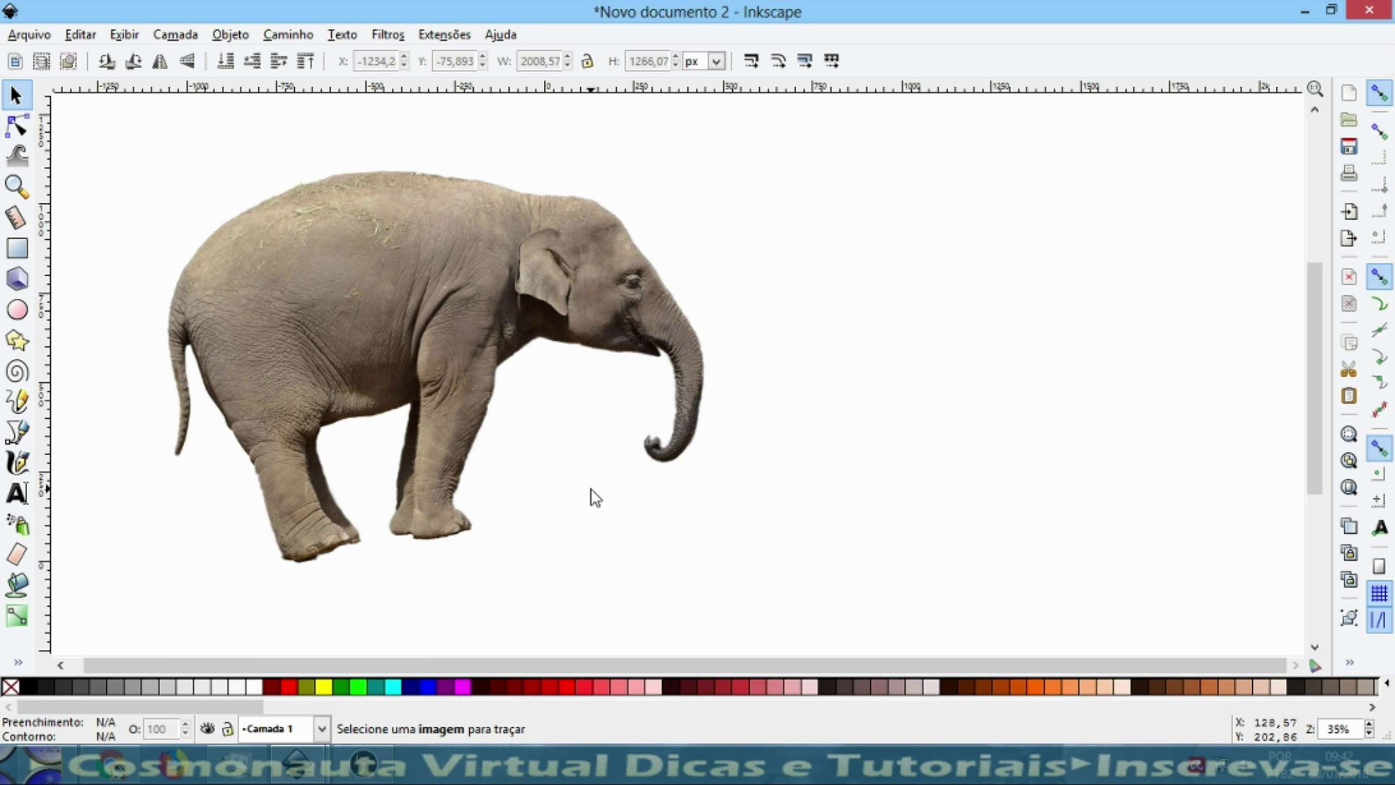
# Drag the elephant photo slightly right and down to X -1114.2, Y -101.60.
pyautogui.moveTo(374, 244); pyautogui.dragTo(405, 246)
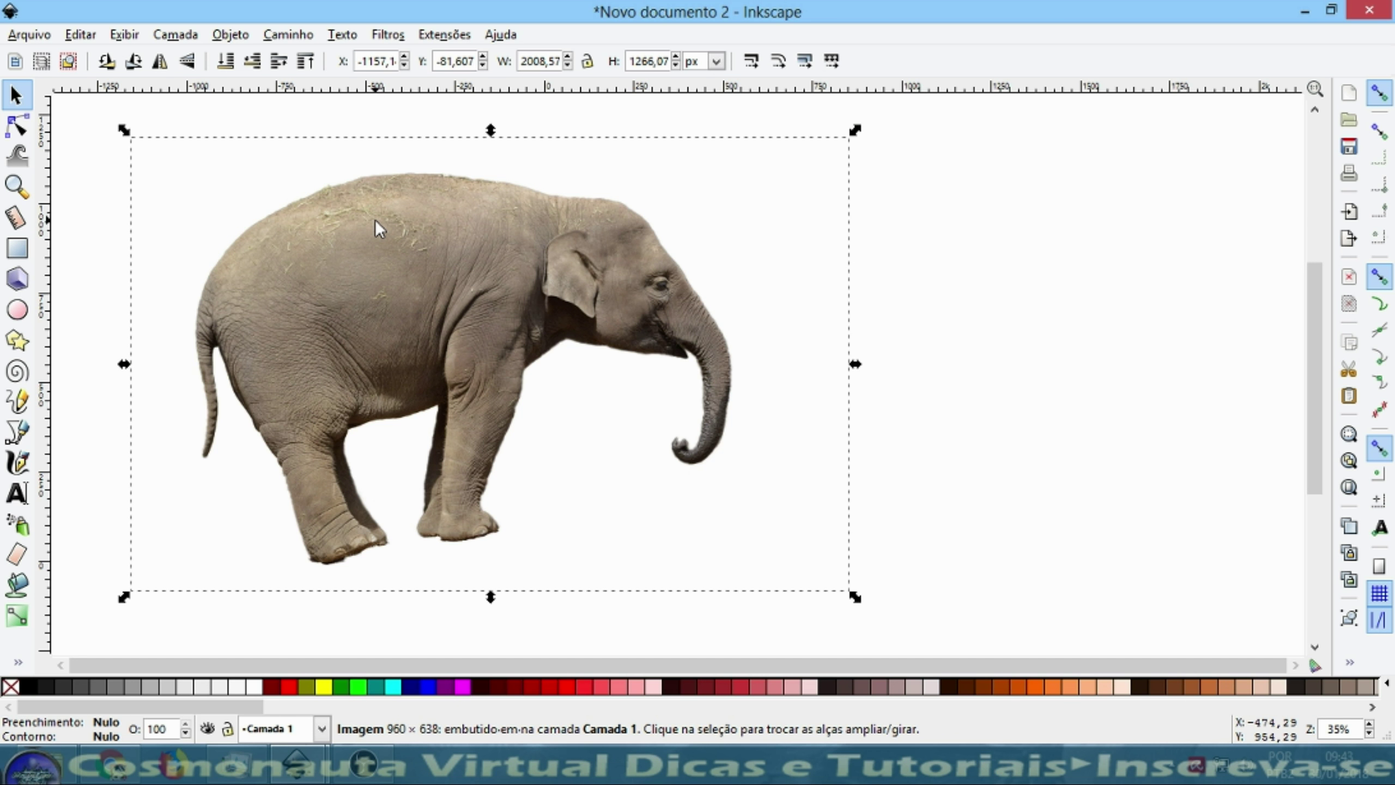
pyautogui.moveTo(445, 259); pyautogui.dragTo(461, 266)
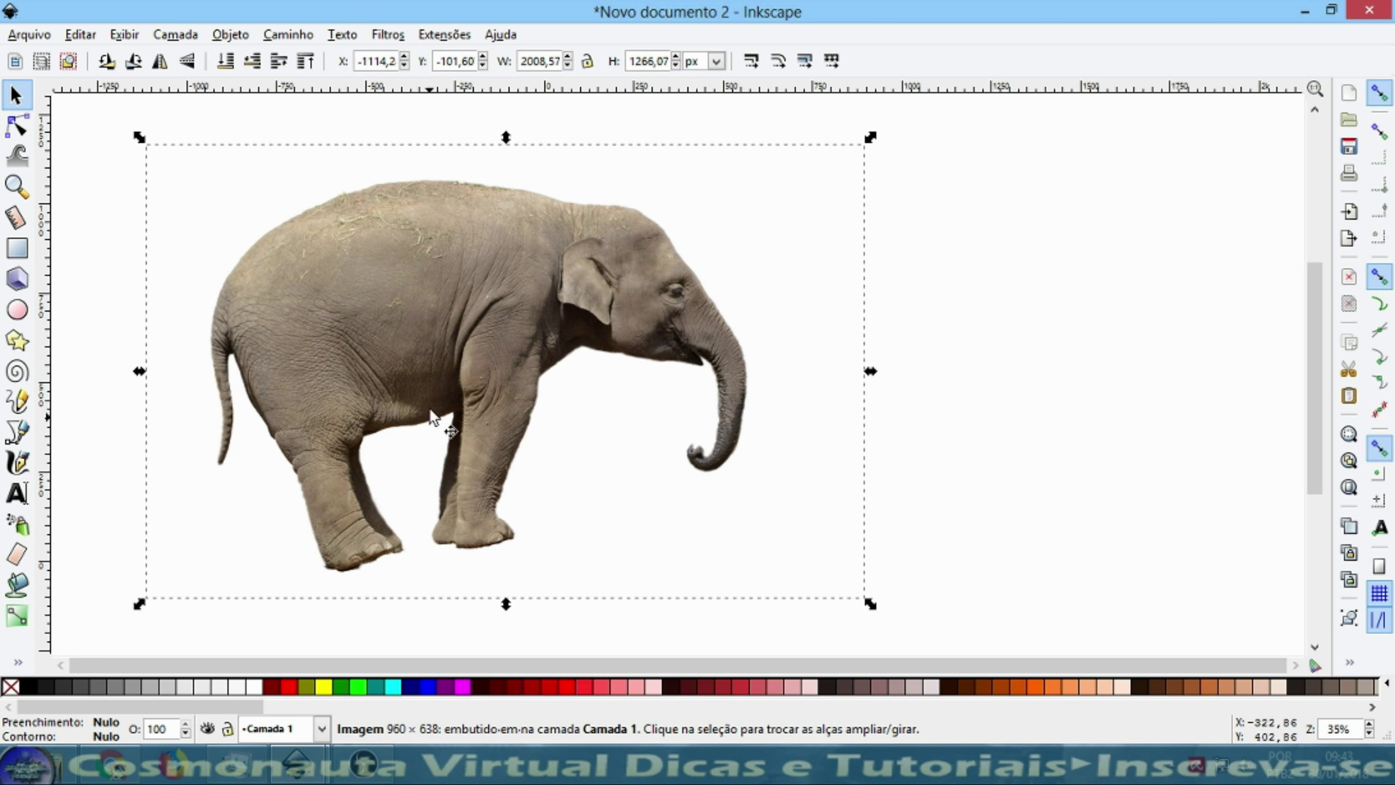
# Open the Trace Bitmap (Rasterizar bitmap) dialog from the elephant image's context menu.
pyautogui.rightClick(473, 266)
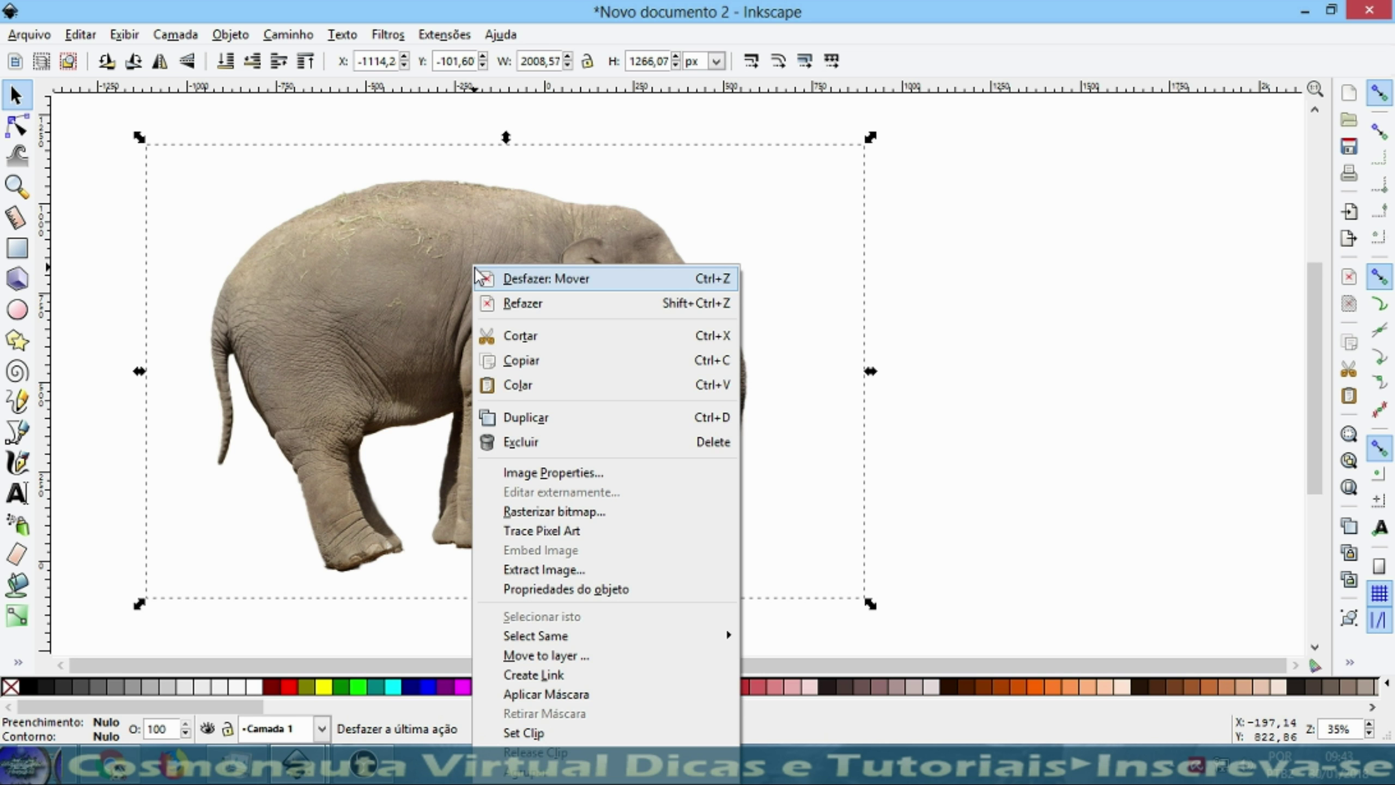
pyautogui.click(550, 515)
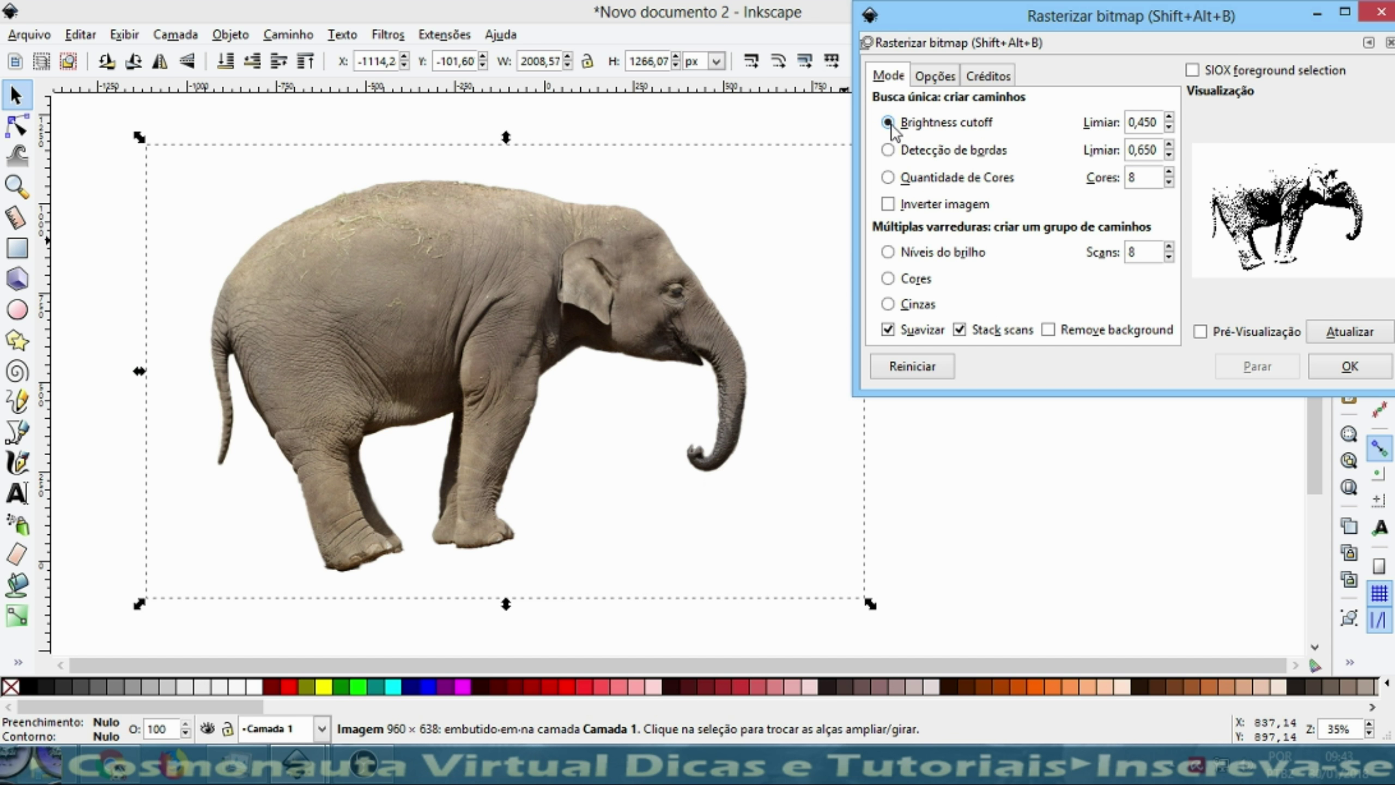
# With live preview on, trace the photo at brightness cutoff 0,990 into a black silhouette.
pyautogui.click(1200, 332)
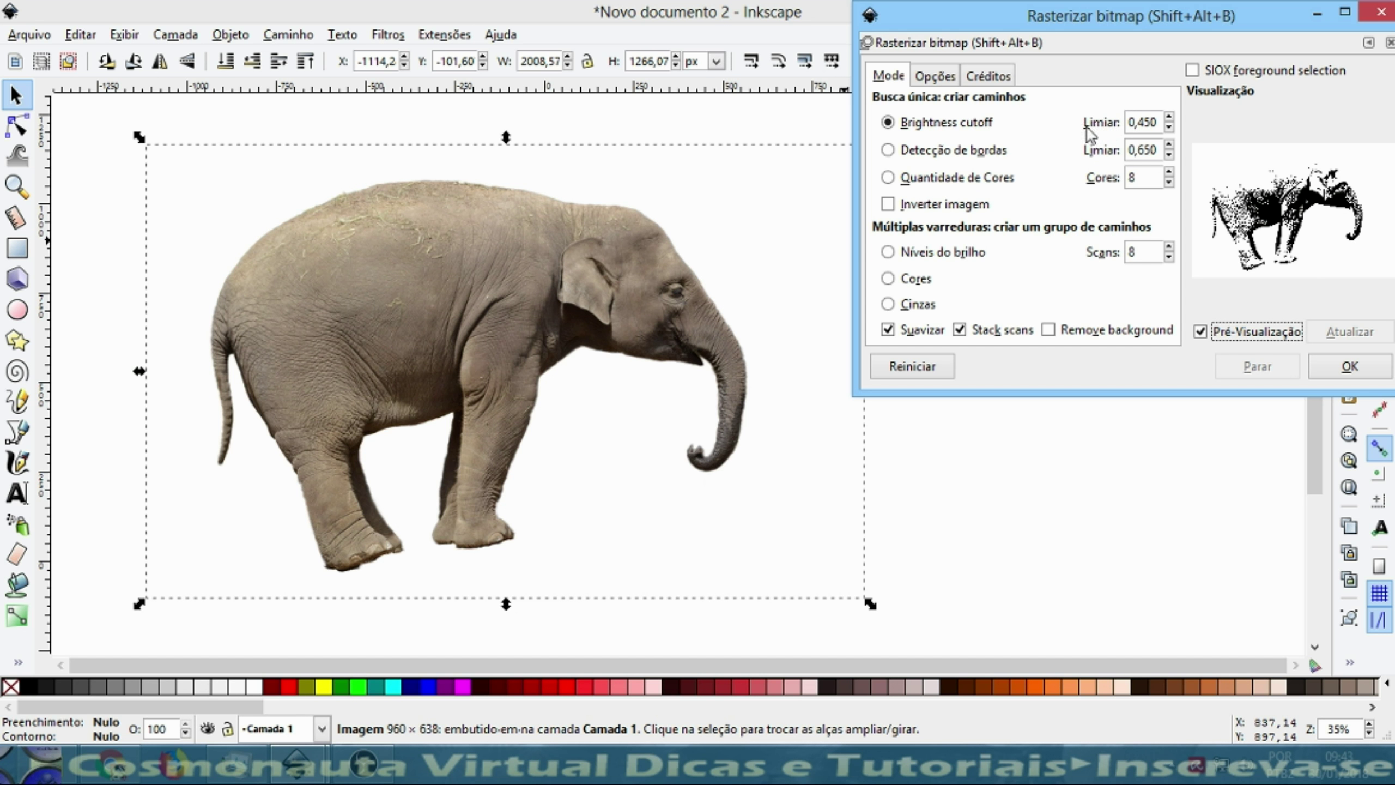
pyautogui.click(1170, 127)
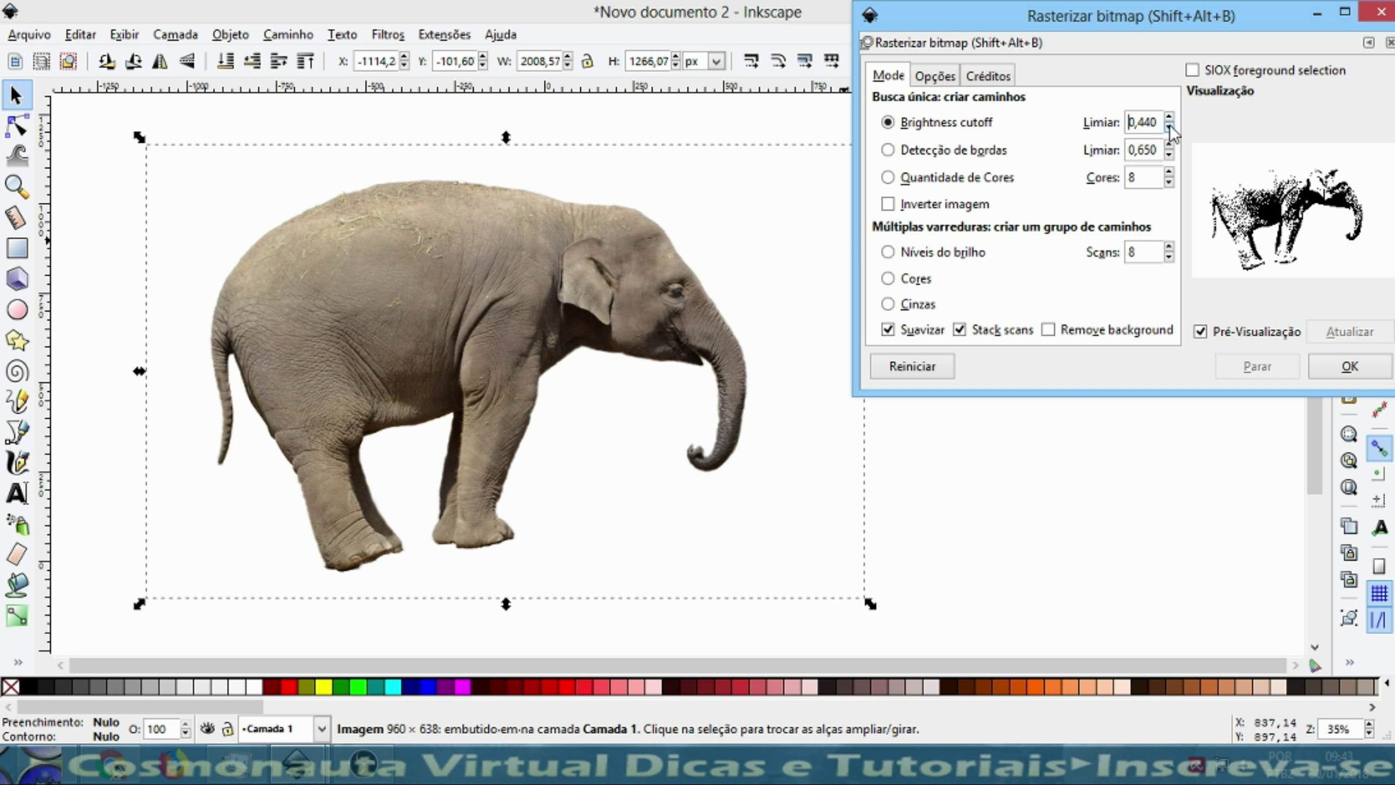
pyautogui.click(1170, 117)
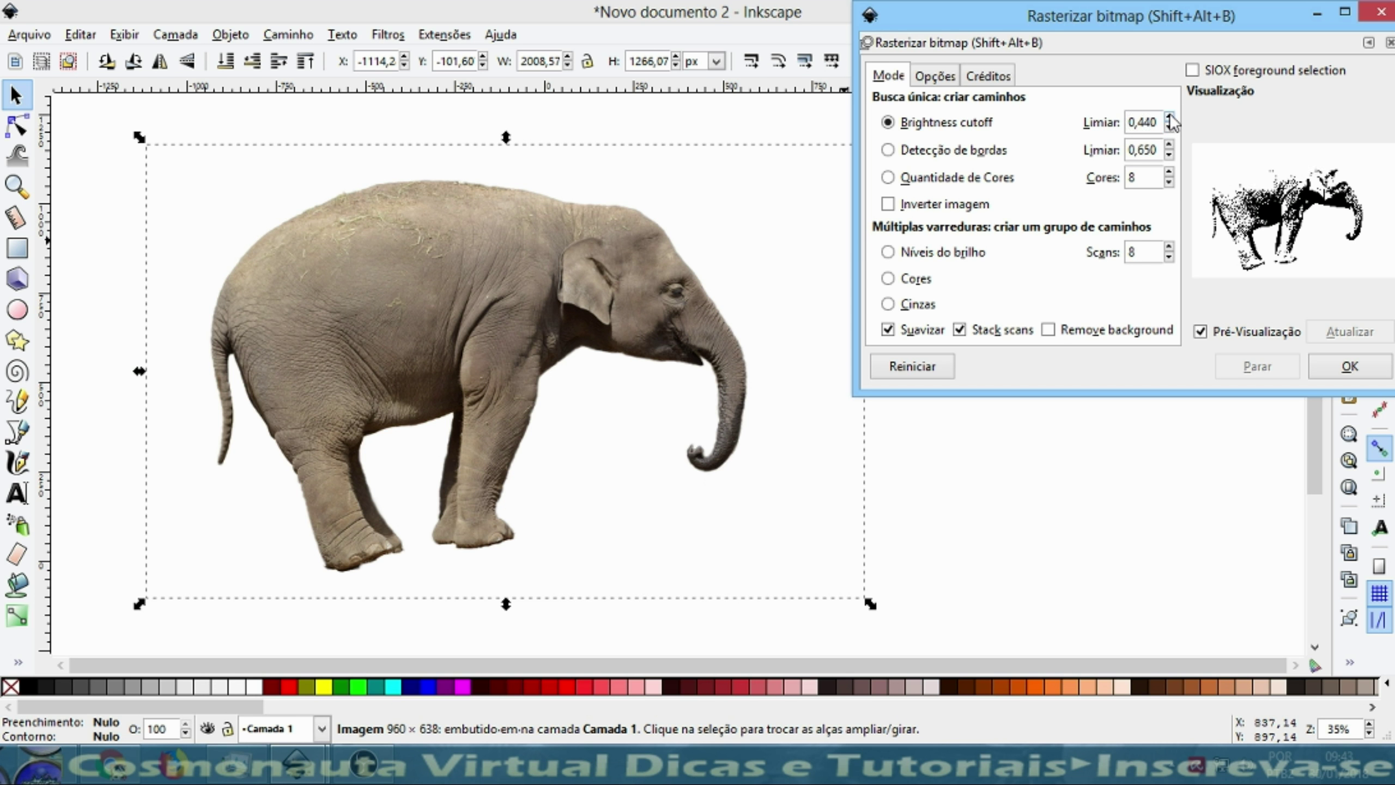
pyautogui.click(1170, 118)
pyautogui.click(1169, 118)
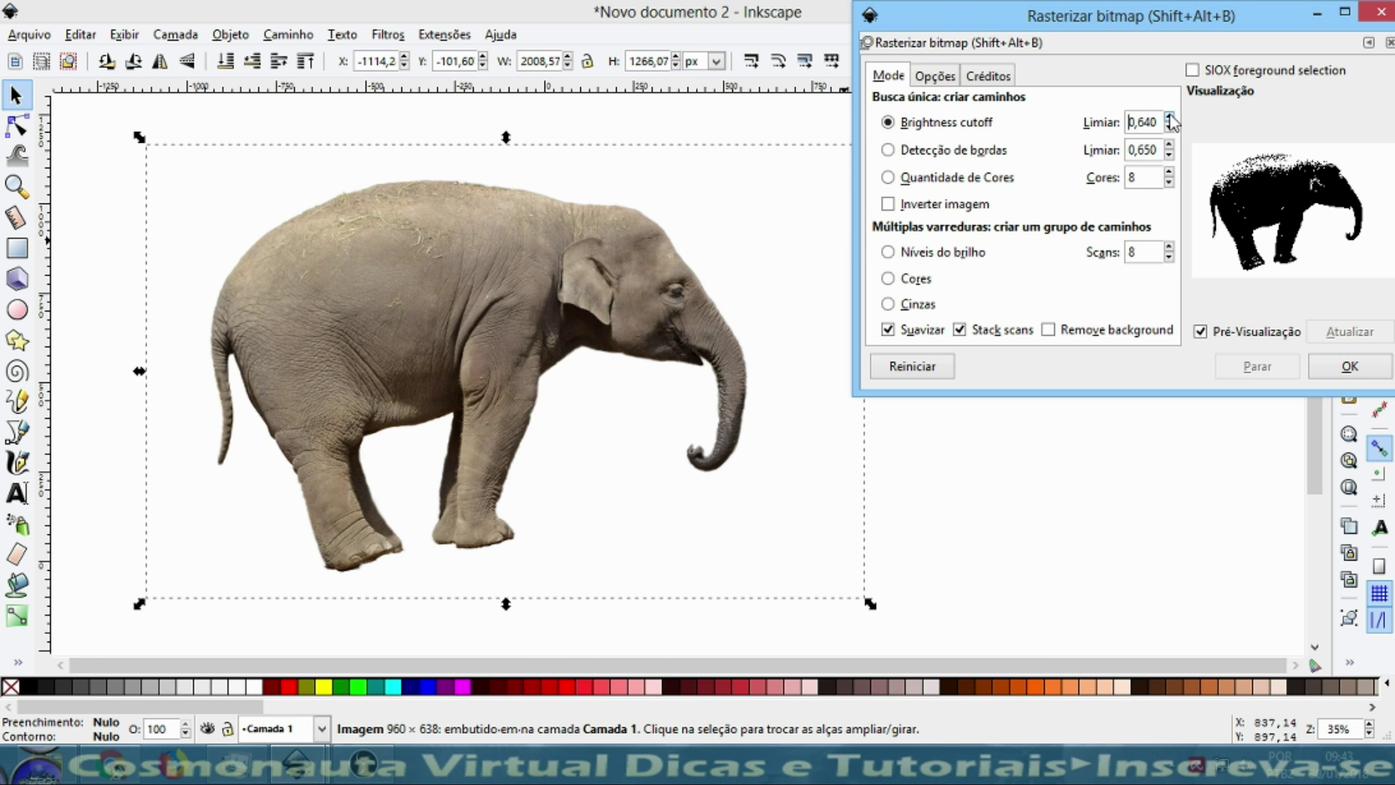
pyautogui.click(1170, 118)
pyautogui.click(1170, 117)
pyautogui.click(1170, 118)
pyautogui.click(1170, 117)
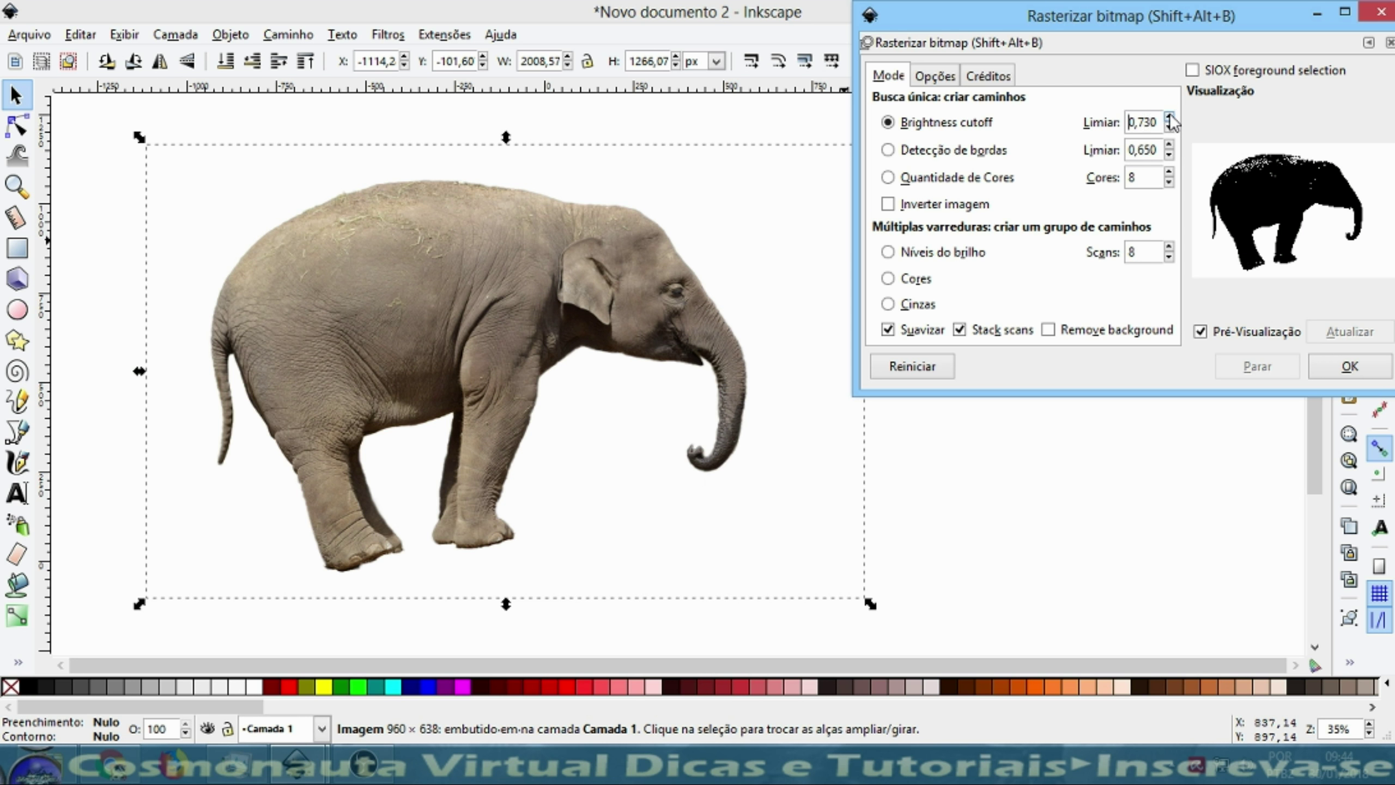
pyautogui.click(1170, 118)
pyautogui.click(1170, 118)
pyautogui.click(1170, 117)
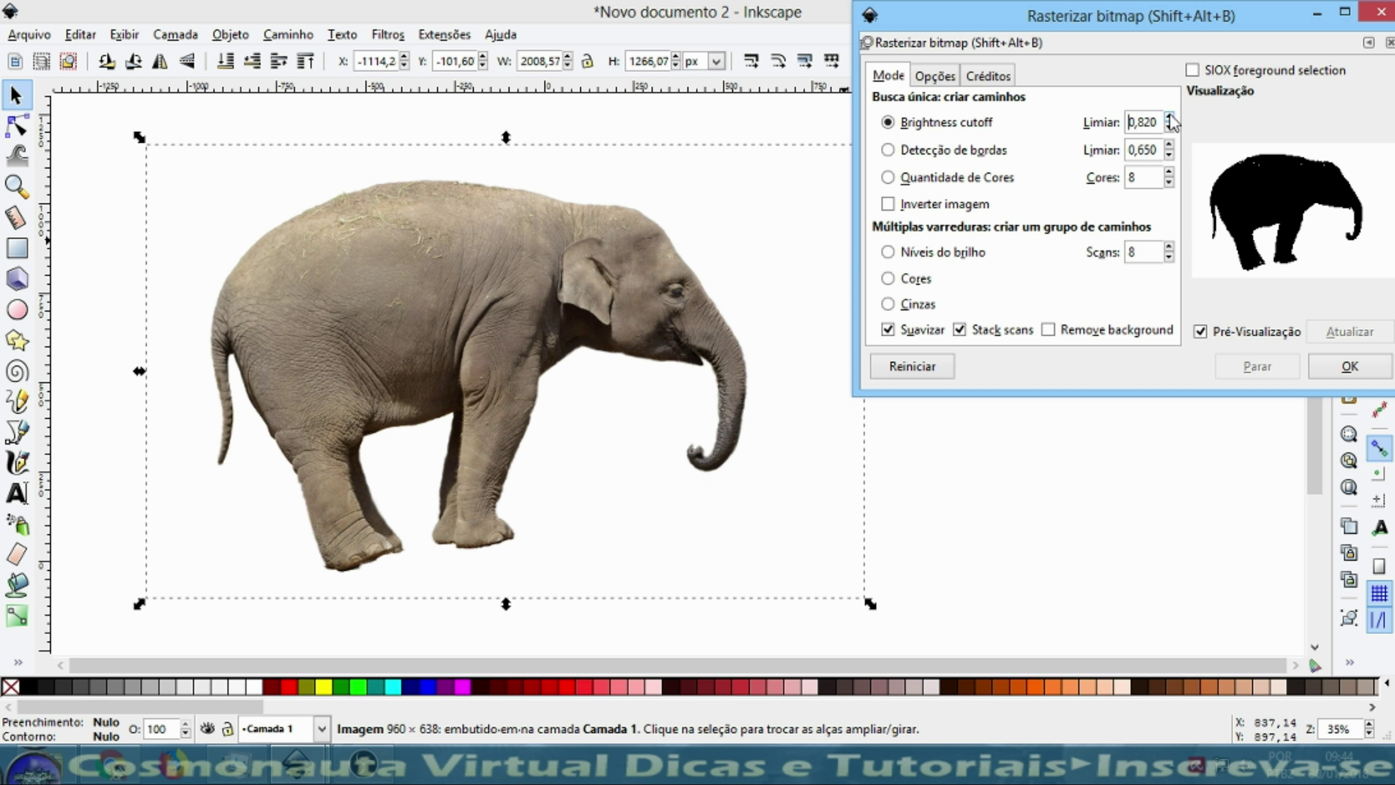
pyautogui.click(1170, 118)
pyautogui.click(1170, 118)
pyautogui.click(1170, 118)
pyautogui.click(1170, 118)
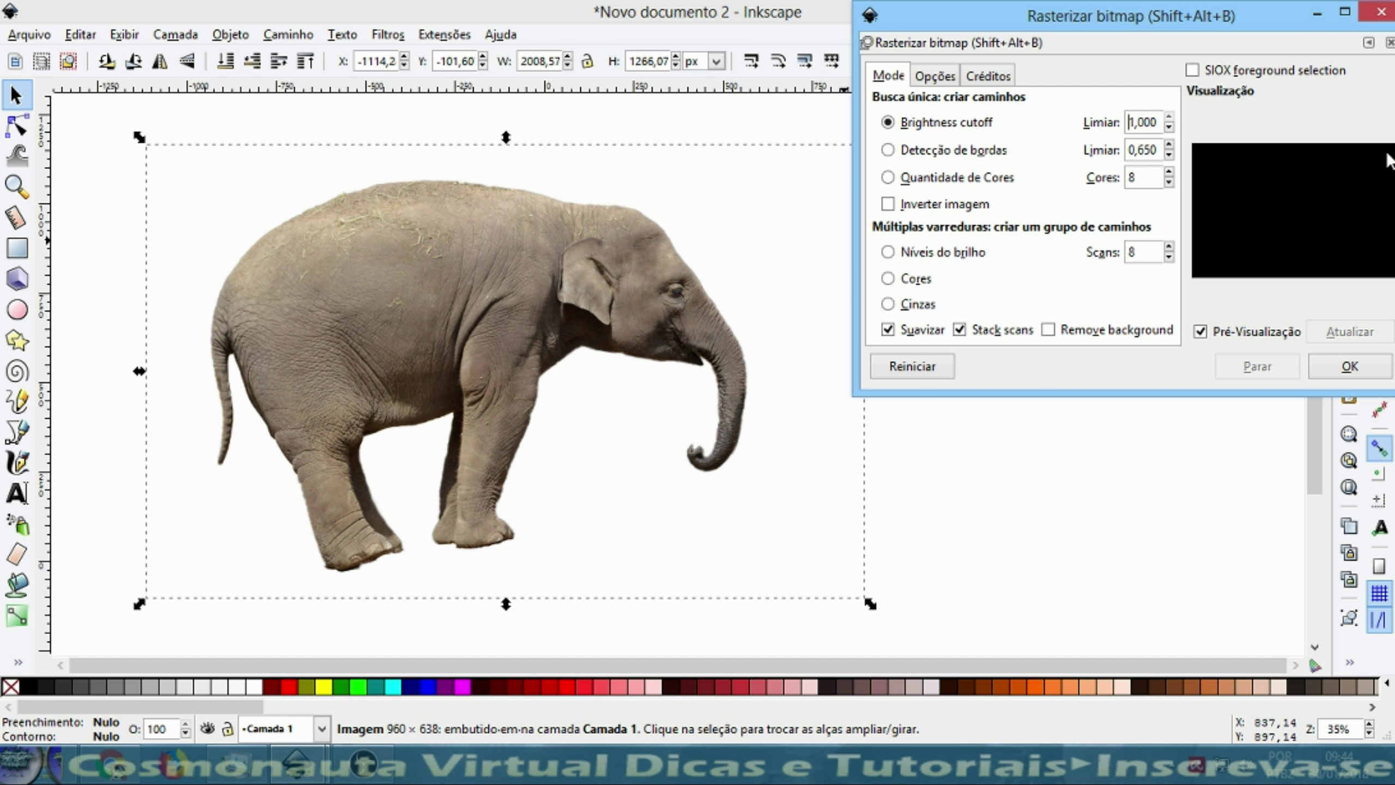
pyautogui.click(1170, 128)
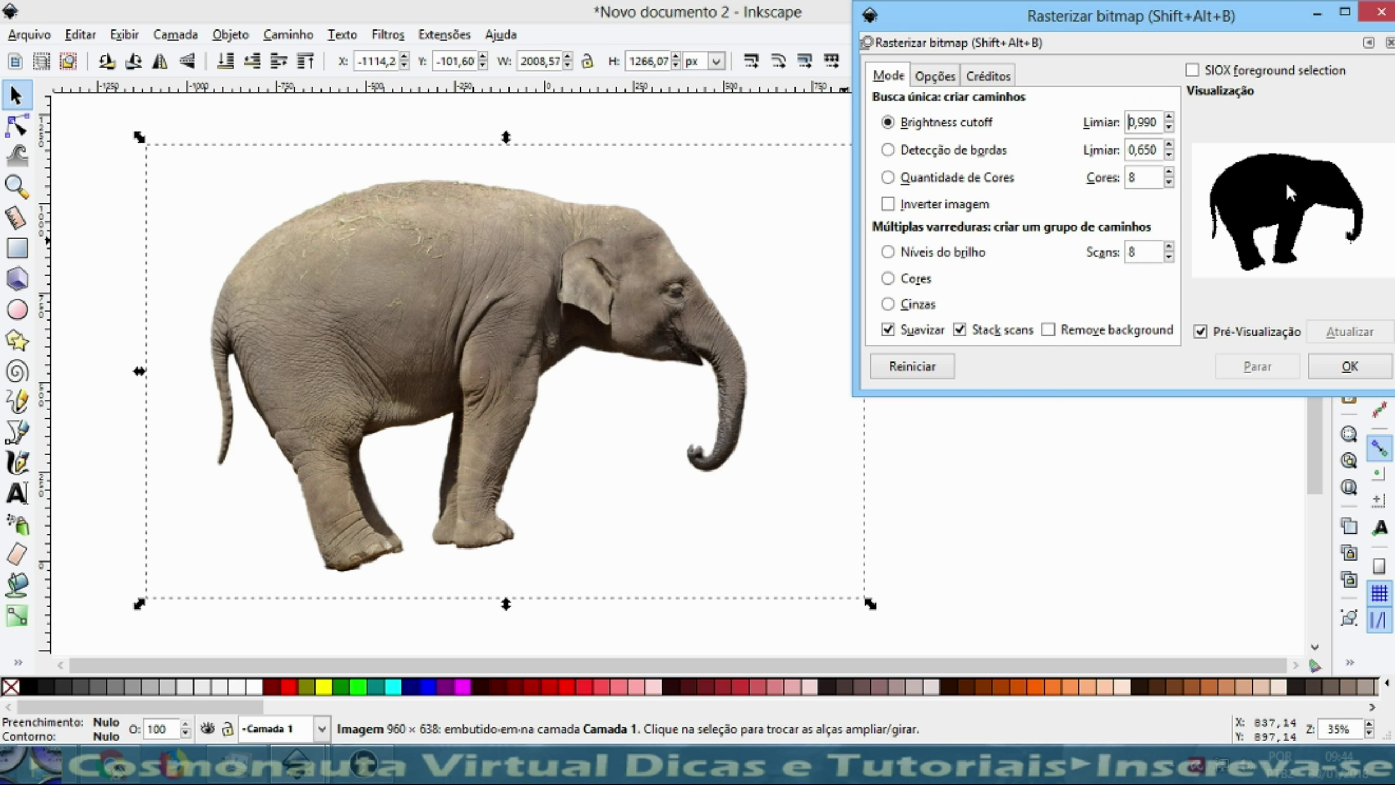
pyautogui.click(1349, 366)
# Close the trace dialog, check the silhouette, then scale it up slightly past the photo's edges.
pyautogui.click(1380, 12)
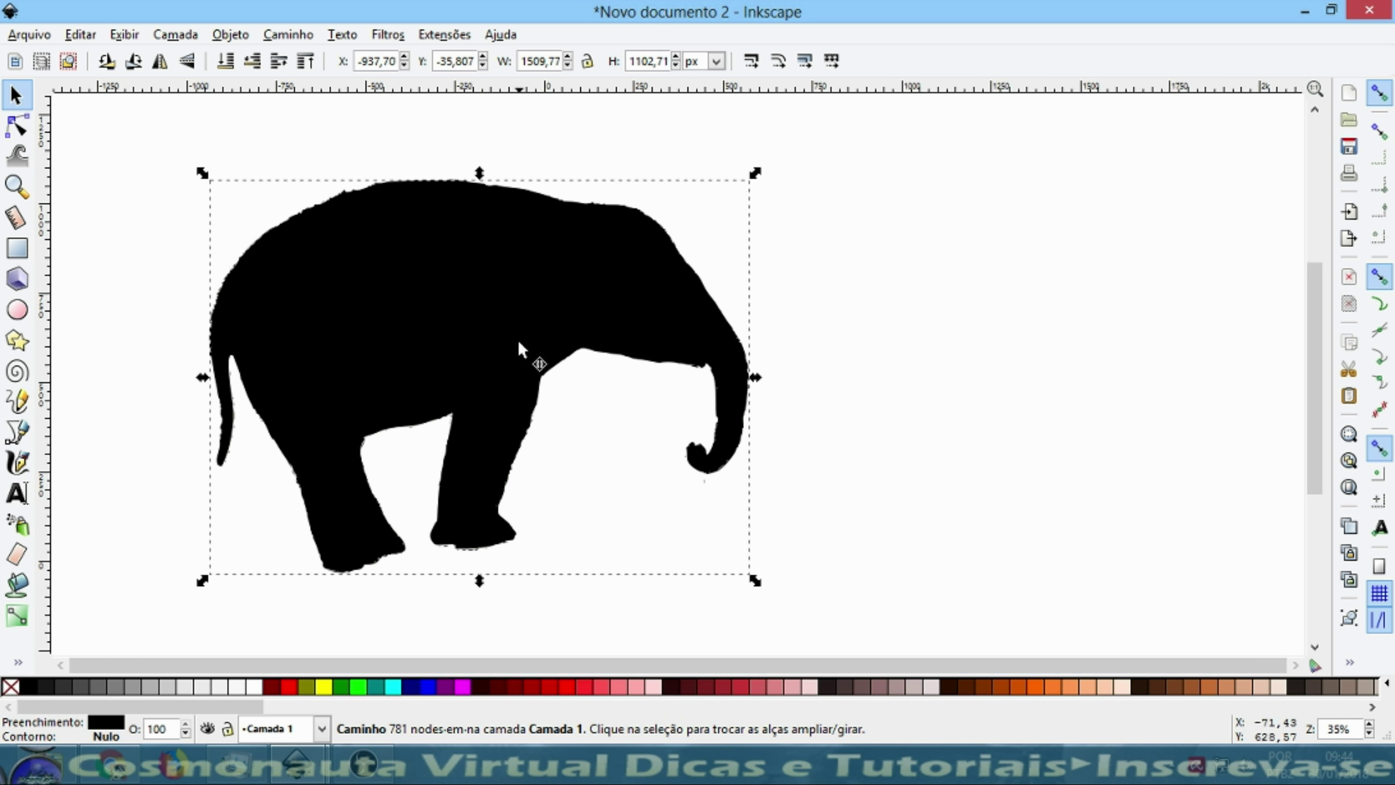
pyautogui.moveTo(407, 310); pyautogui.dragTo(544, 312)
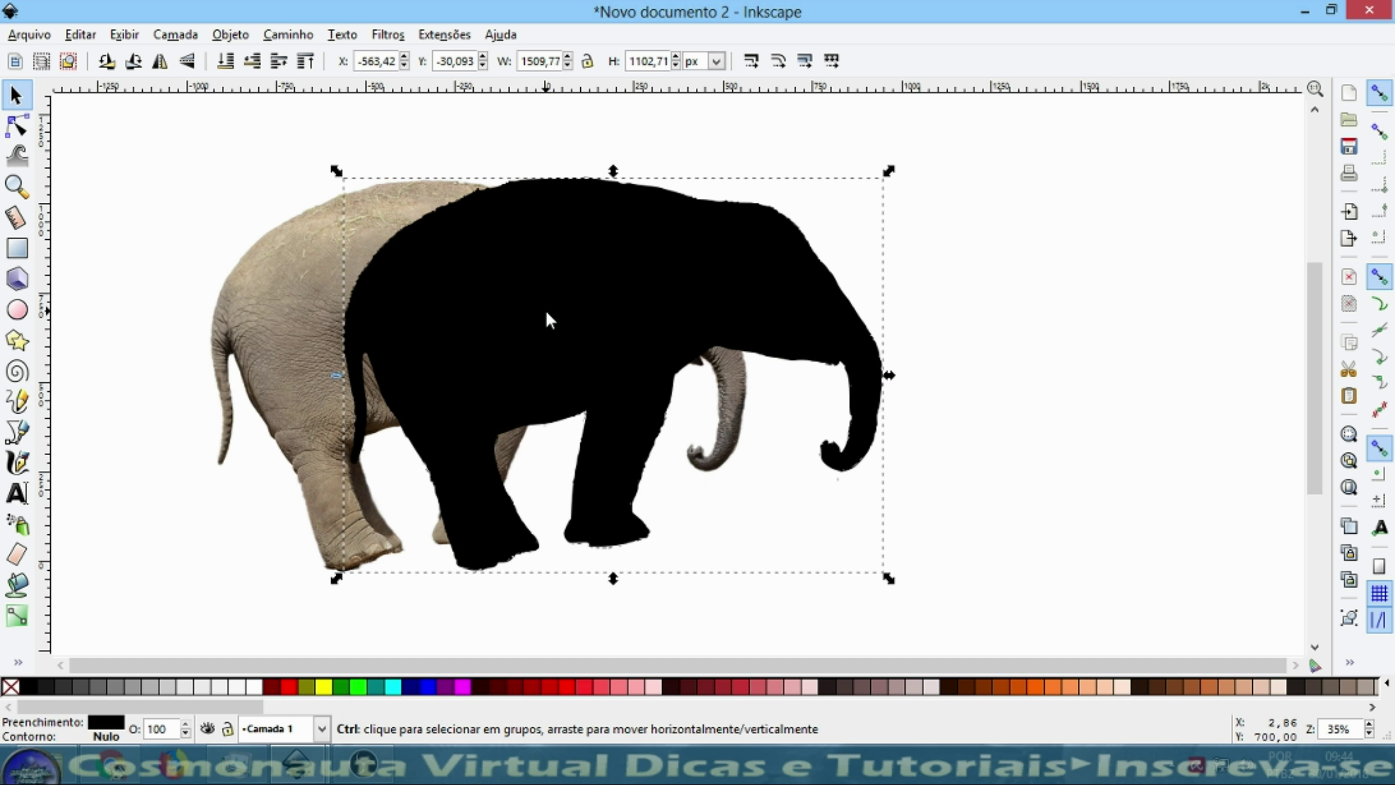
pyautogui.hotkey('ctrl', 'z')
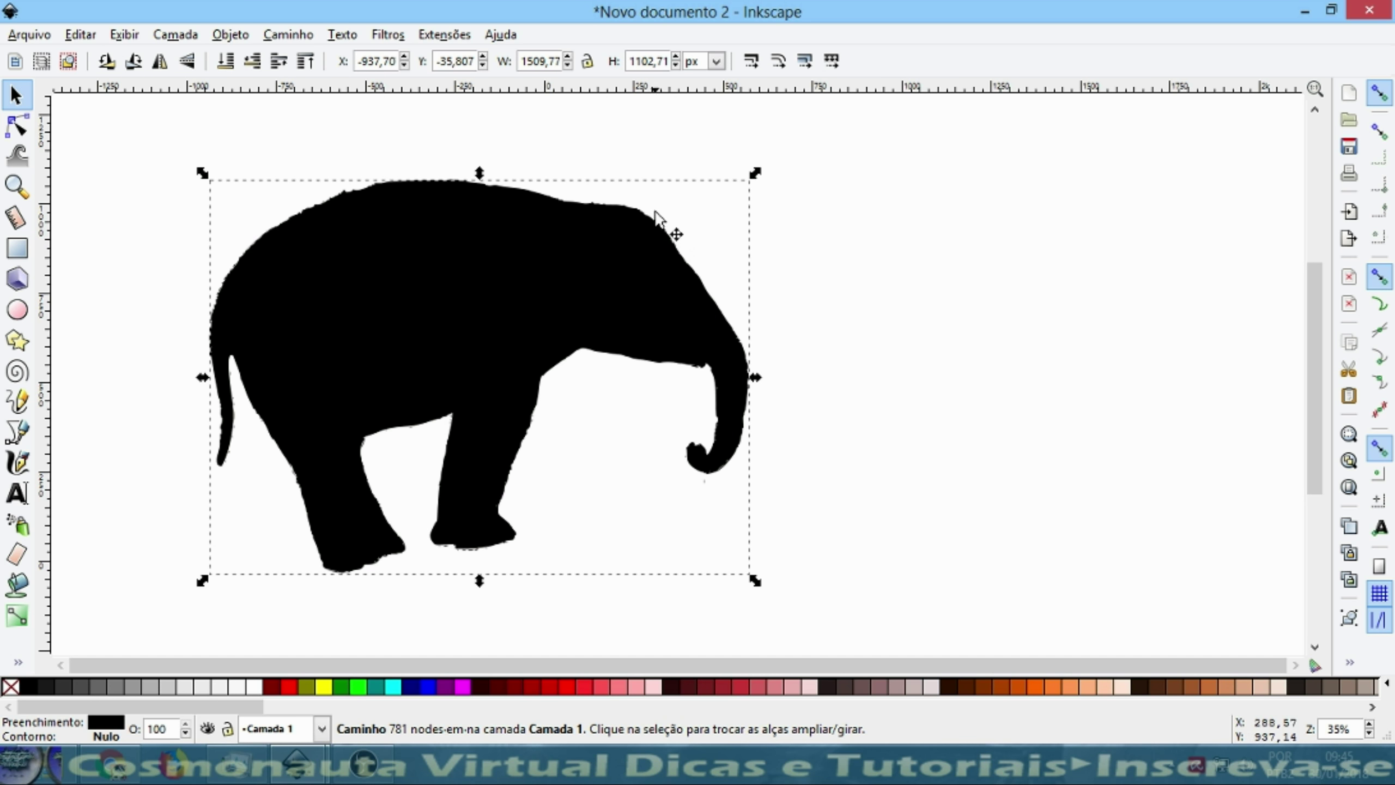
pyautogui.moveTo(755, 174); pyautogui.dragTo(772, 166)
pyautogui.moveTo(202, 578); pyautogui.dragTo(193, 587)
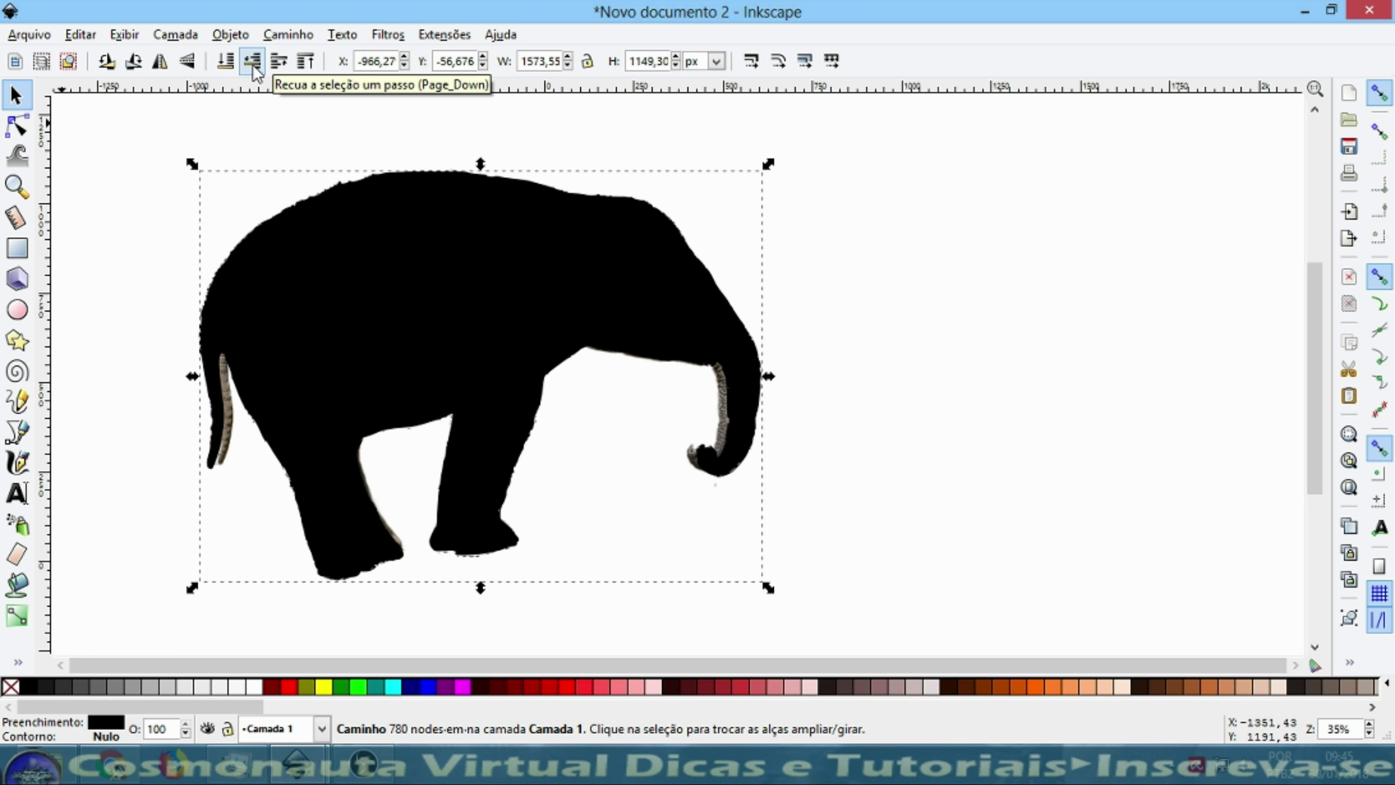
# Send the silhouette behind the photo and fill it cyan after trying other swatches.
pyautogui.click(253, 65)
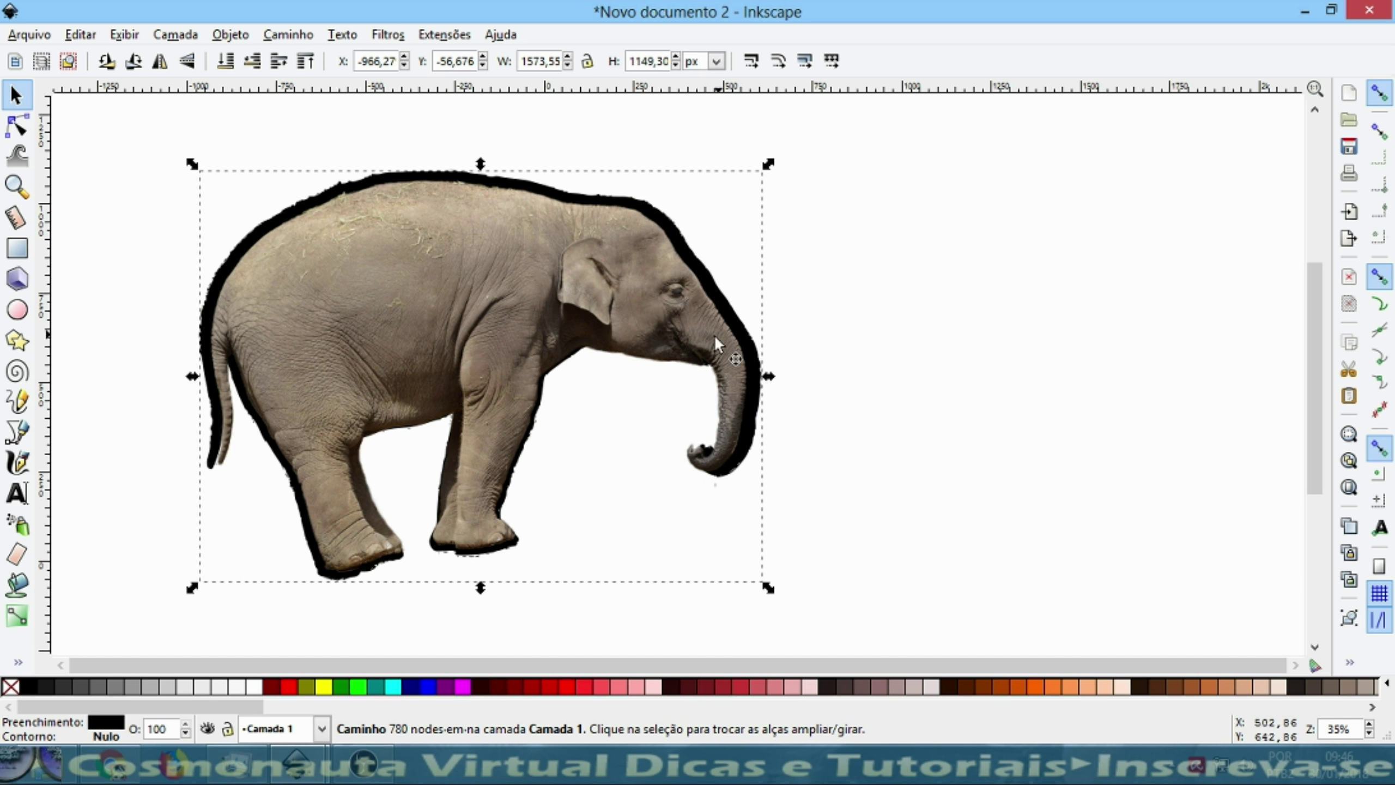
pyautogui.click(322, 687)
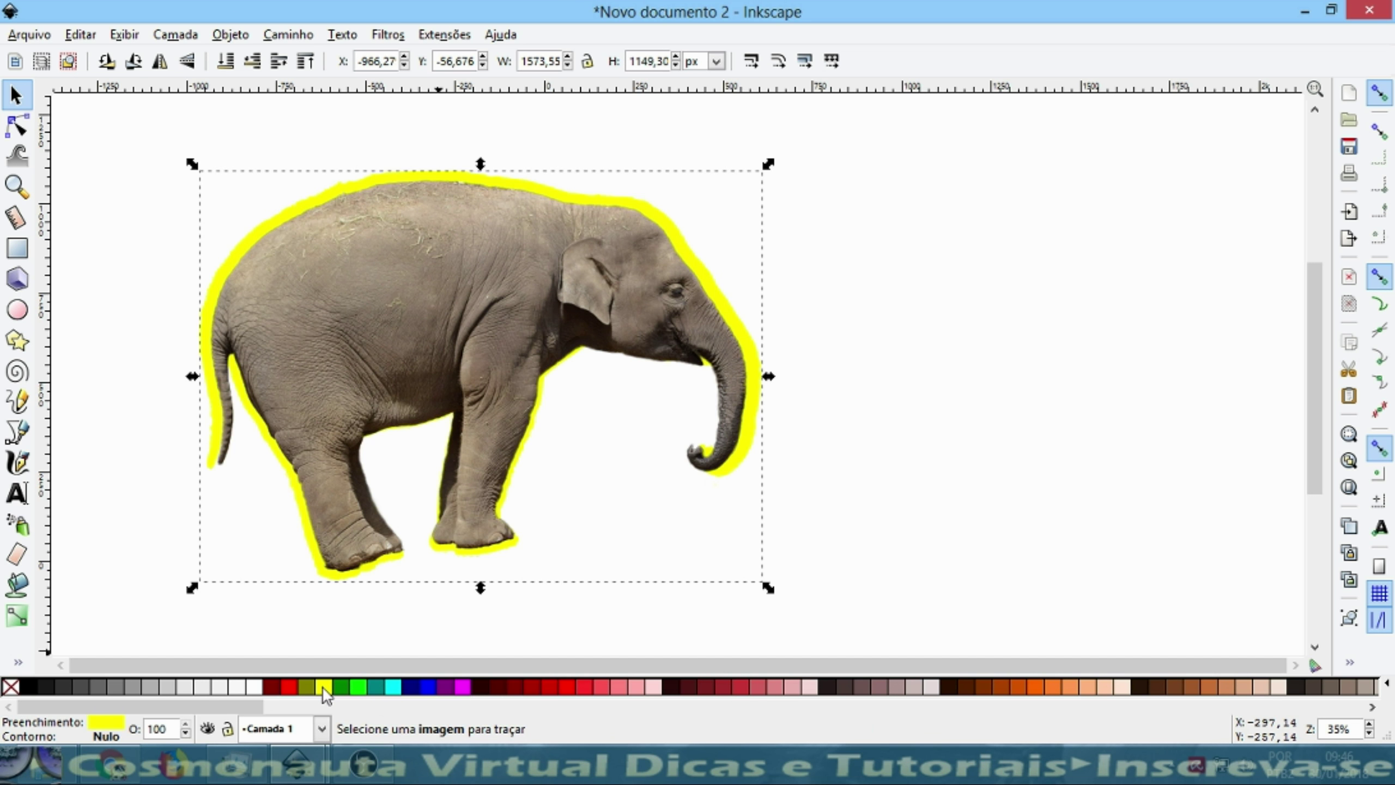
pyautogui.click(341, 685)
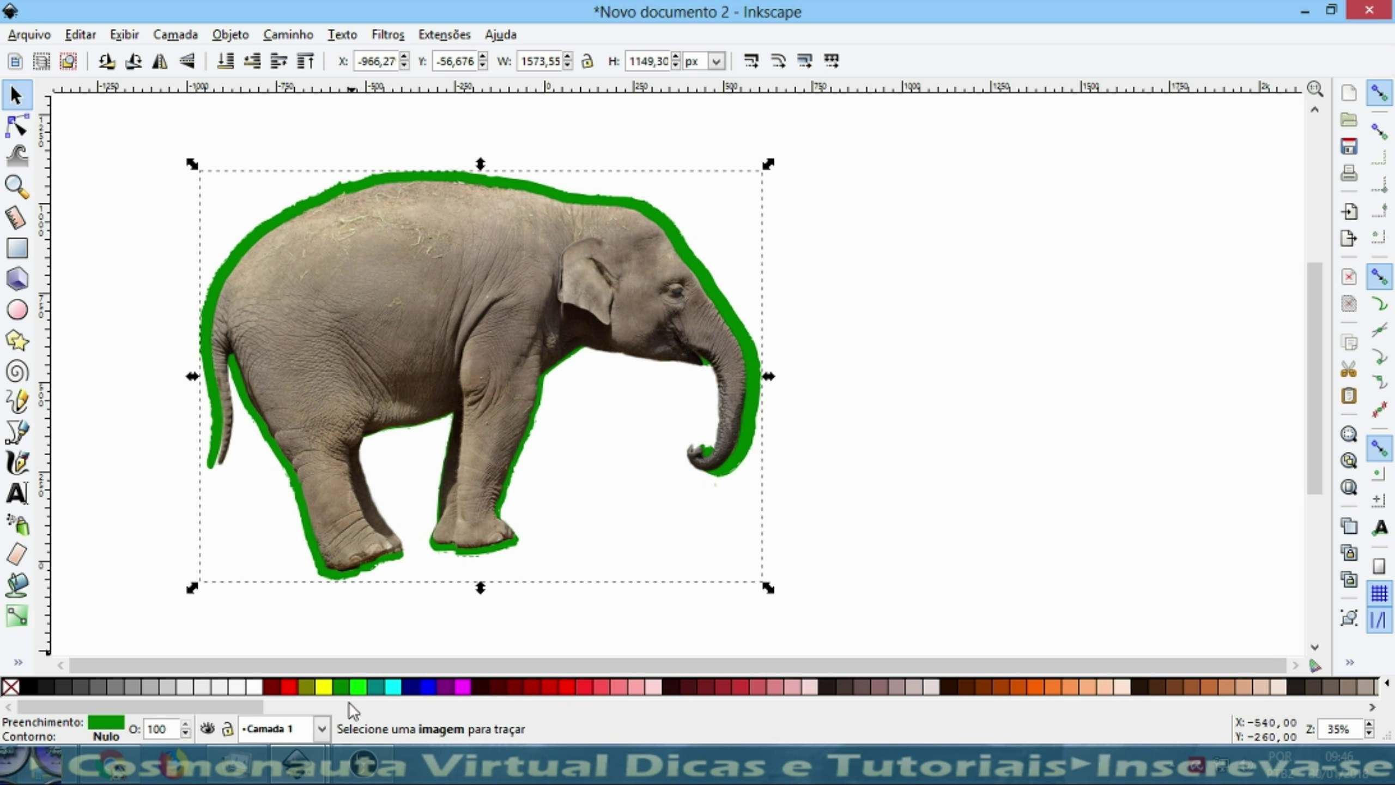
pyautogui.click(463, 687)
pyautogui.click(748, 688)
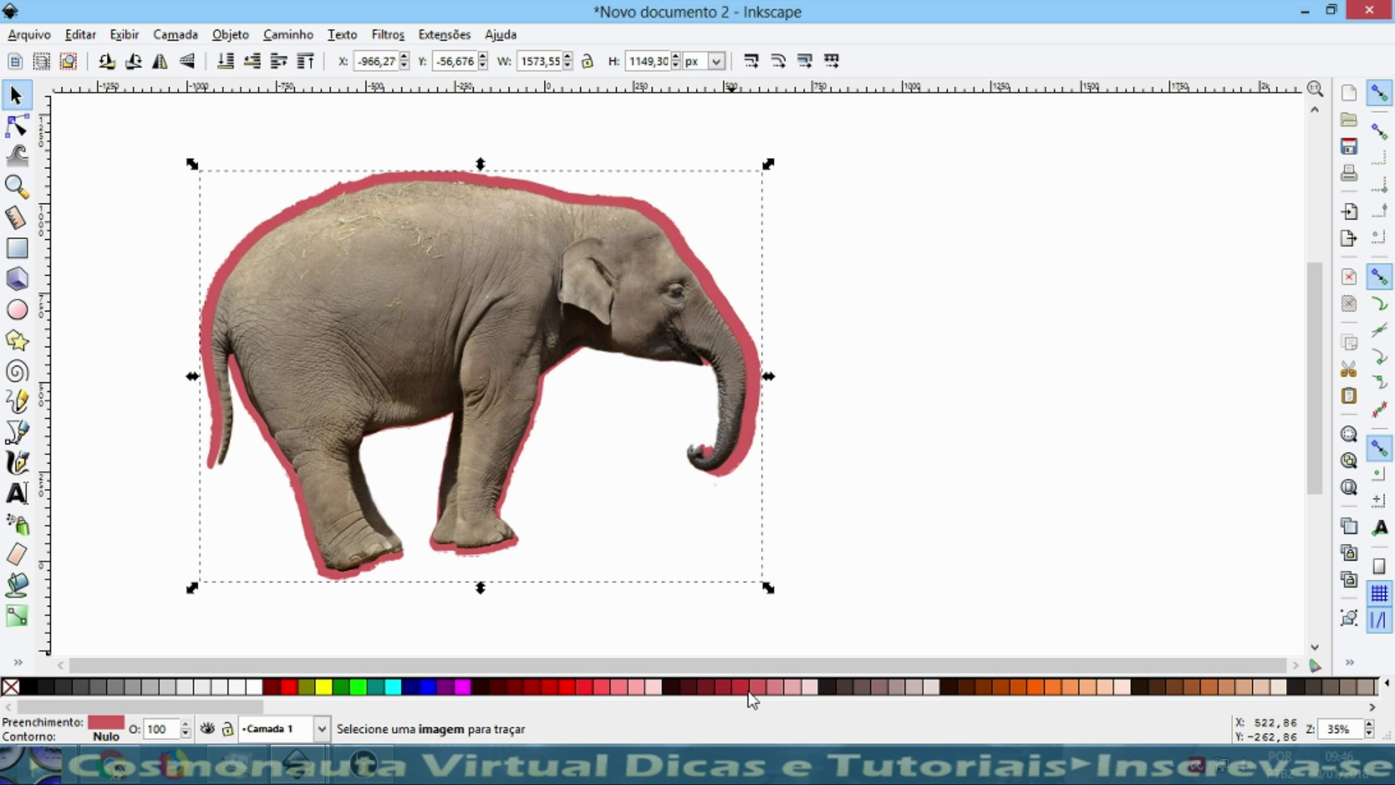
pyautogui.click(931, 687)
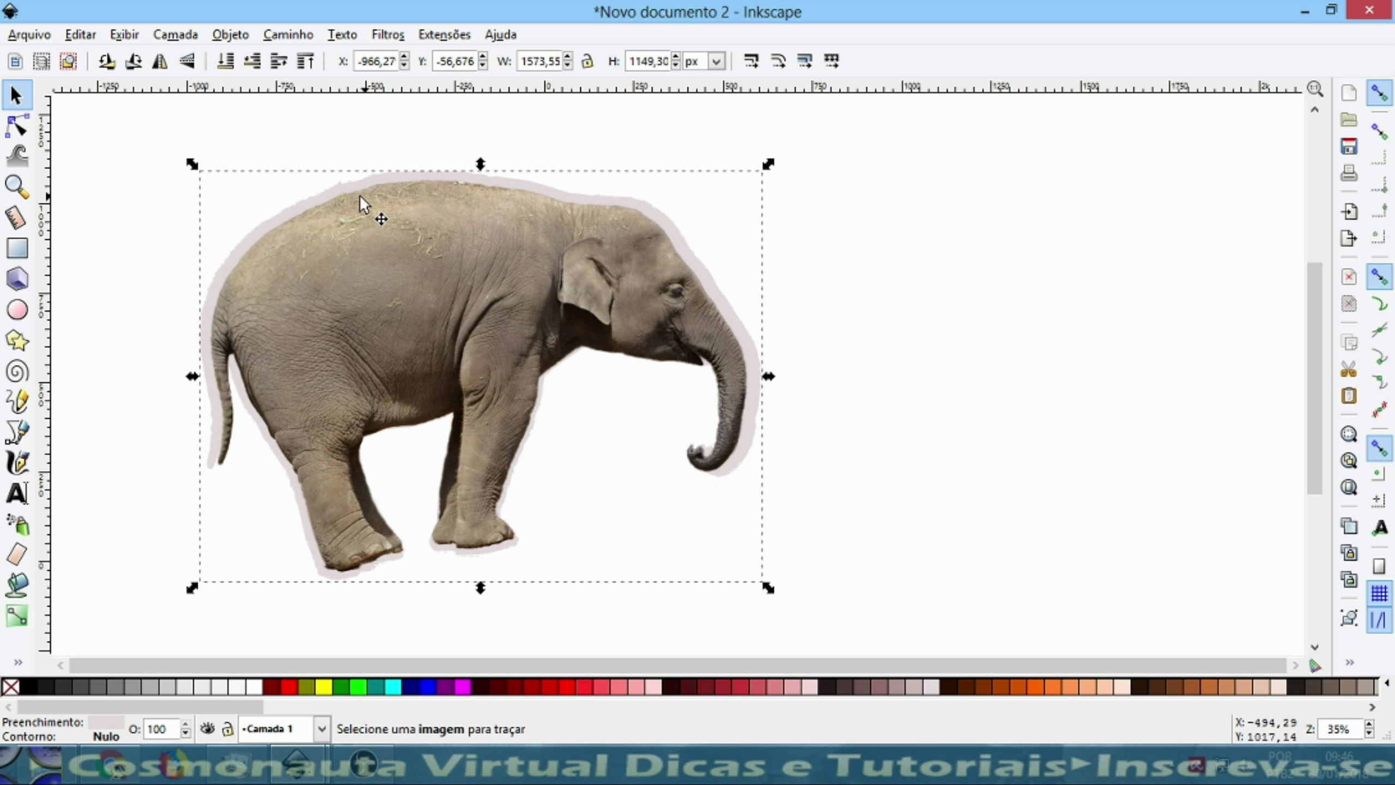
pyautogui.click(988, 693)
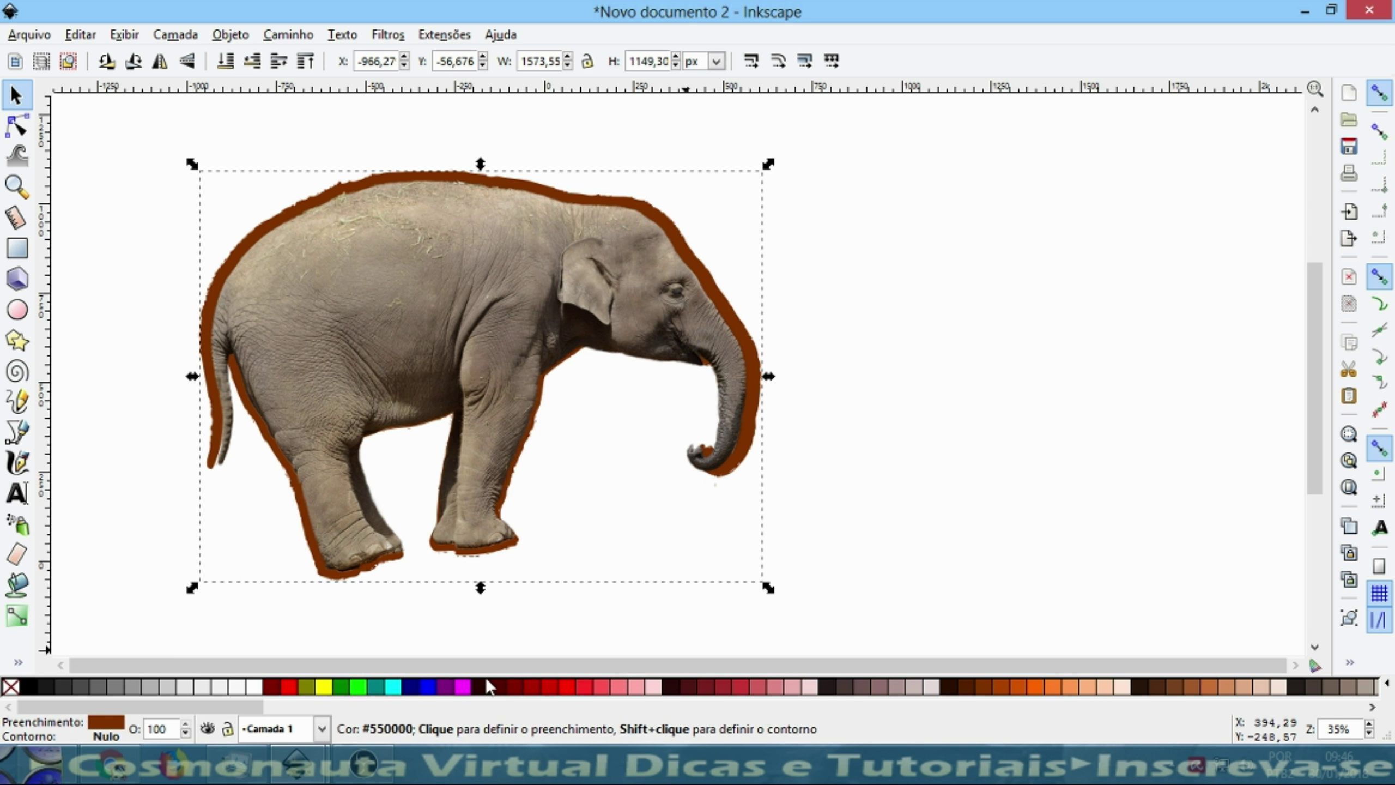
pyautogui.click(395, 688)
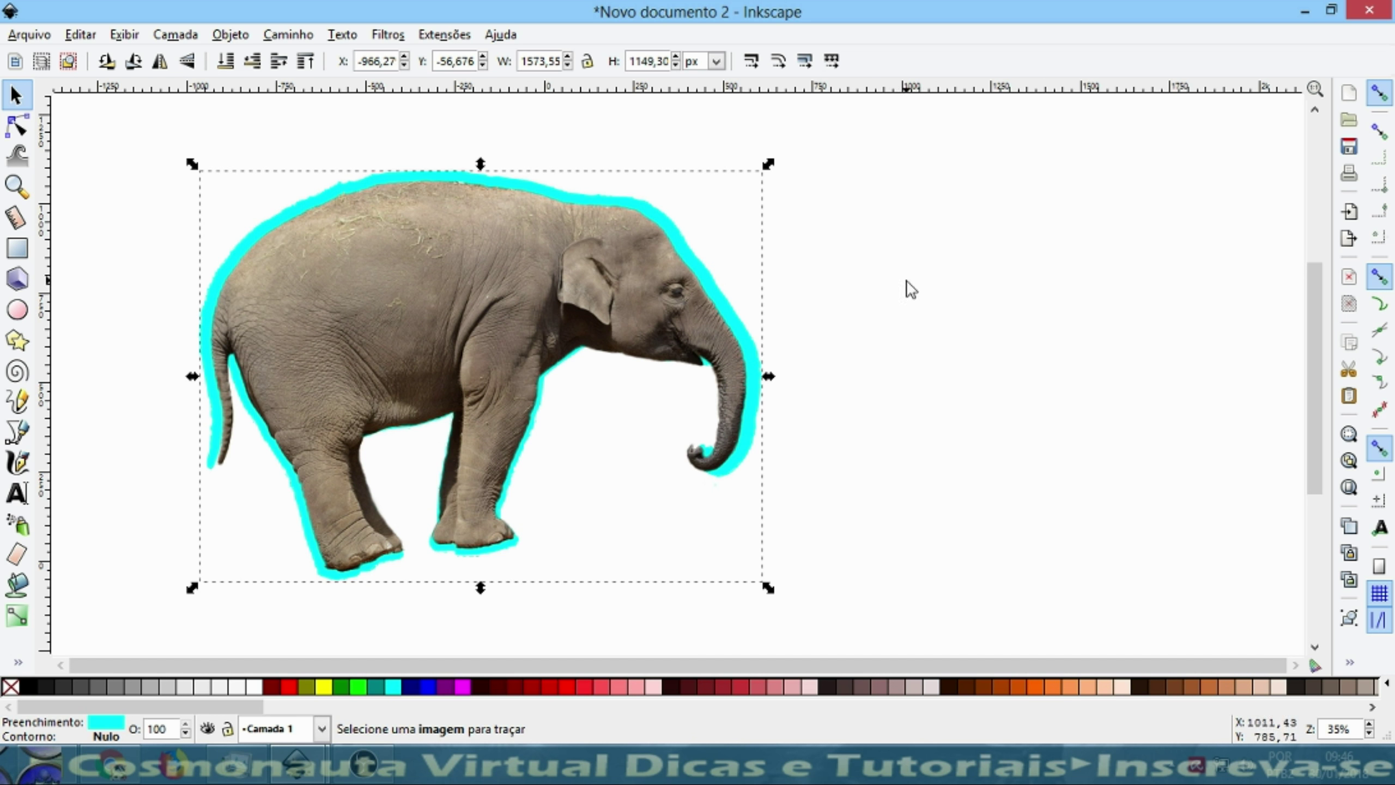
pyautogui.moveTo(769, 378); pyautogui.dragTo(763, 380)
# Select the elephant photo and its cyan outline together with Ctrl+A.
pyautogui.click(318, 288)
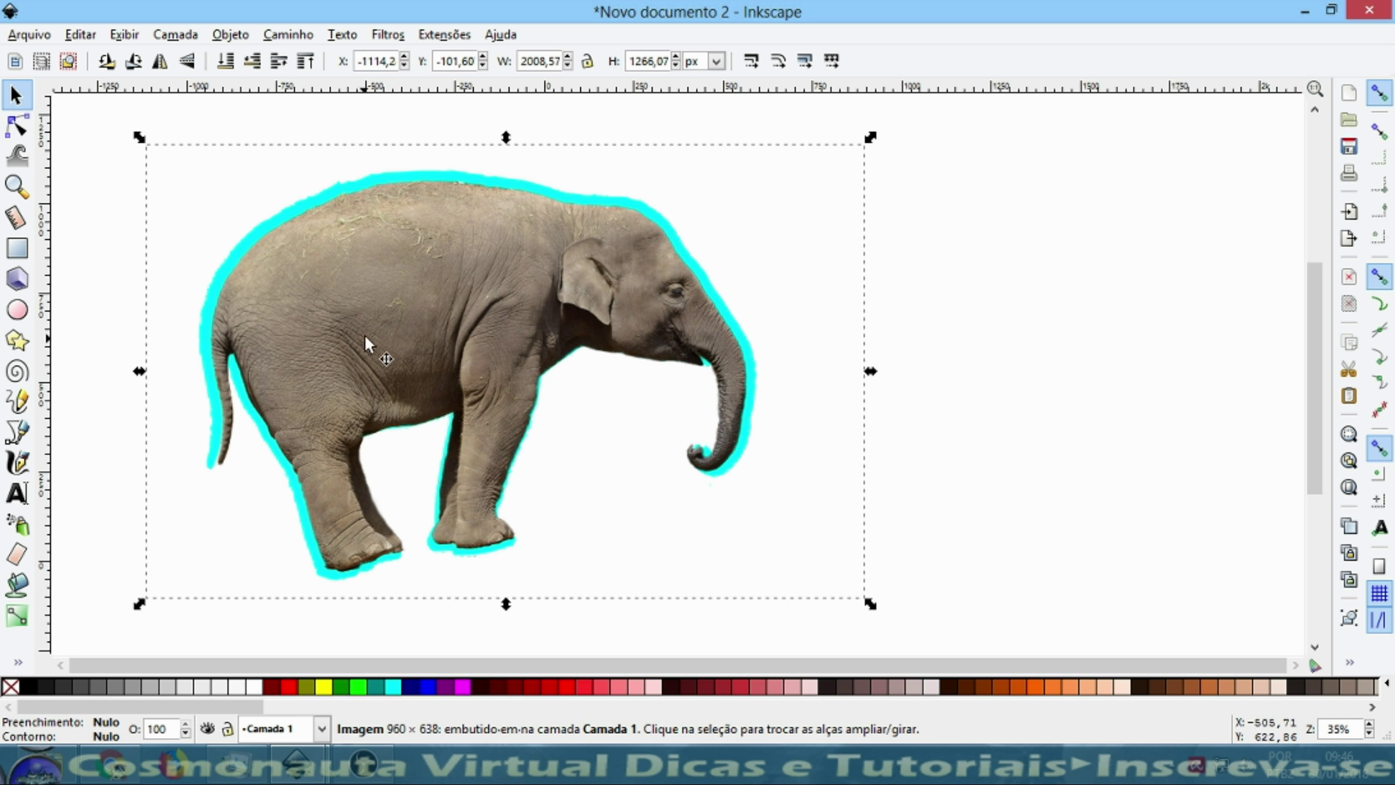
pyautogui.click(388, 366)
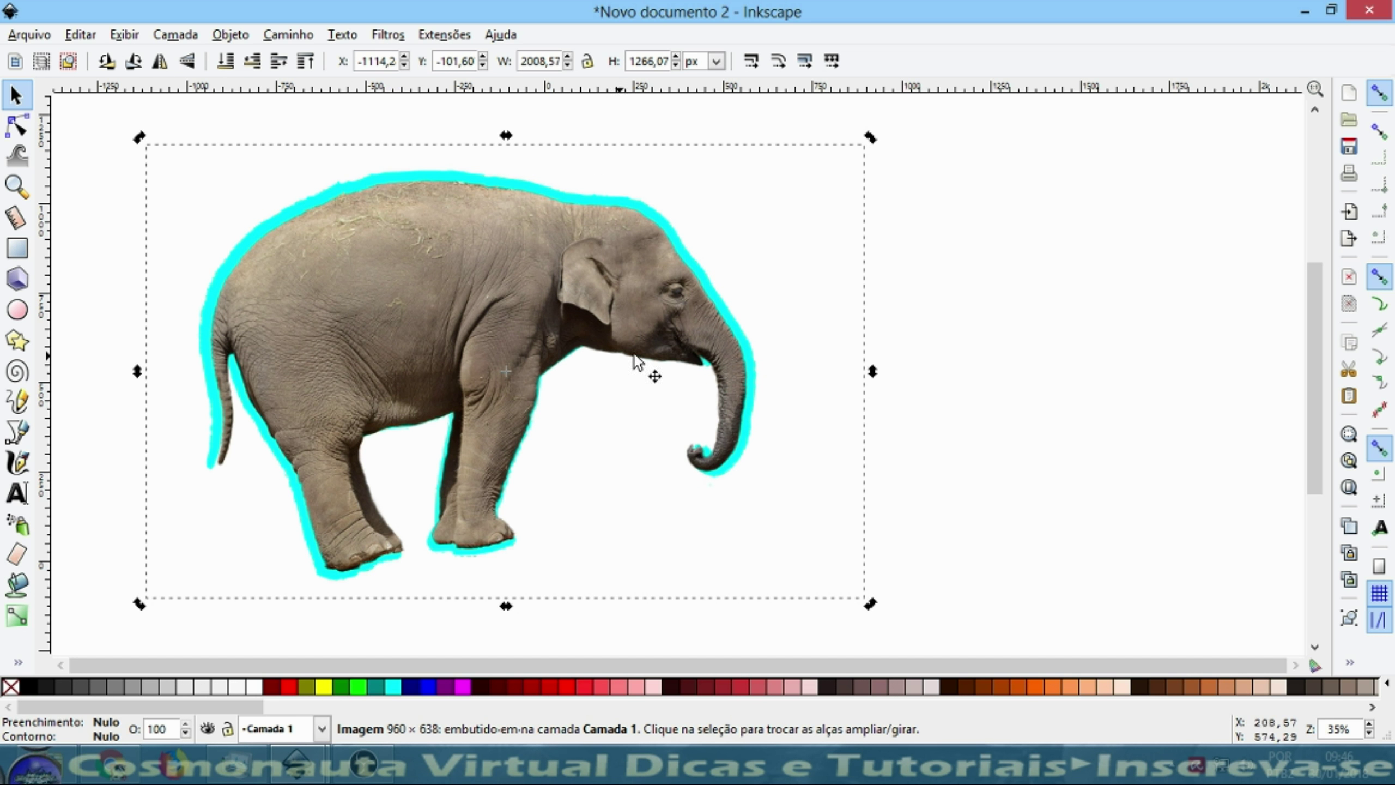
pyautogui.click(758, 389)
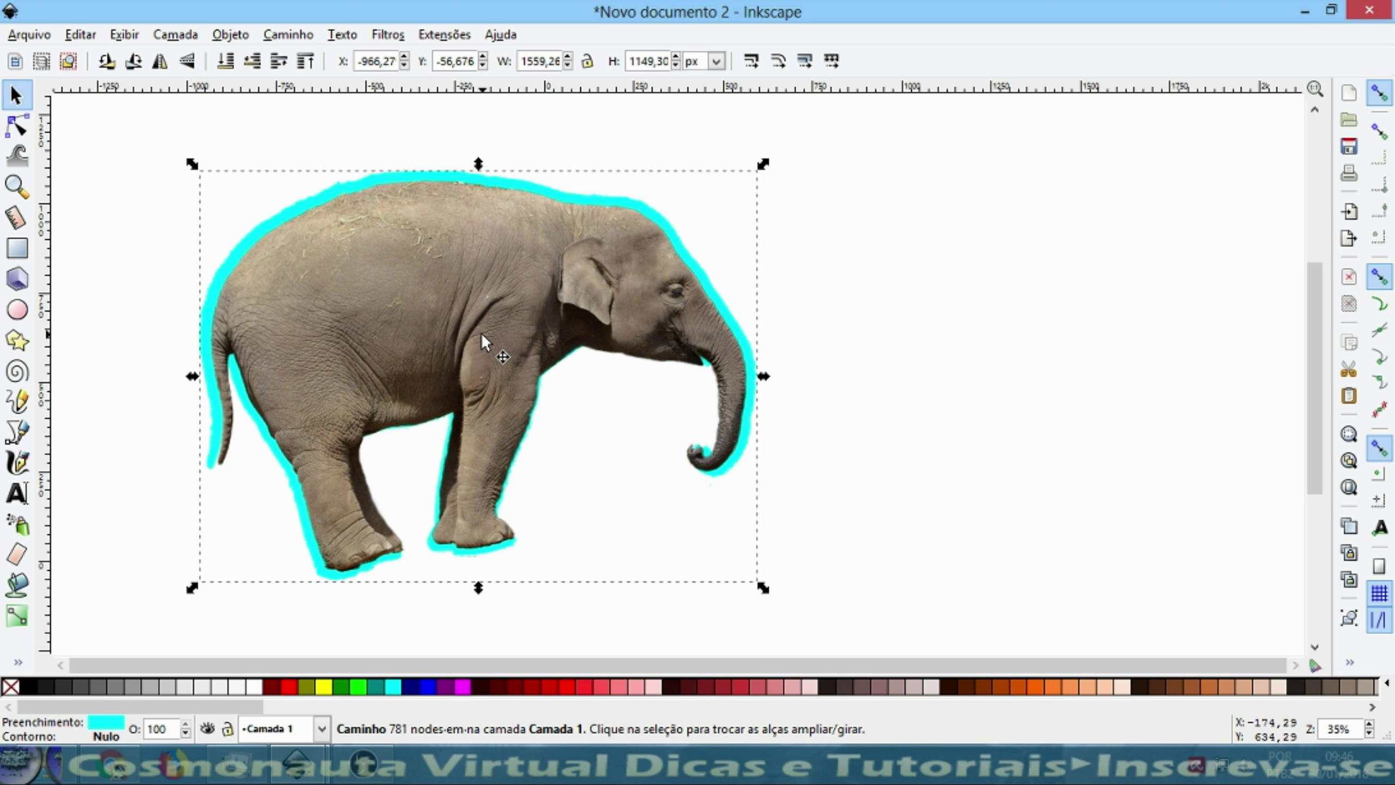
pyautogui.hotkey('ctrl', 'a')
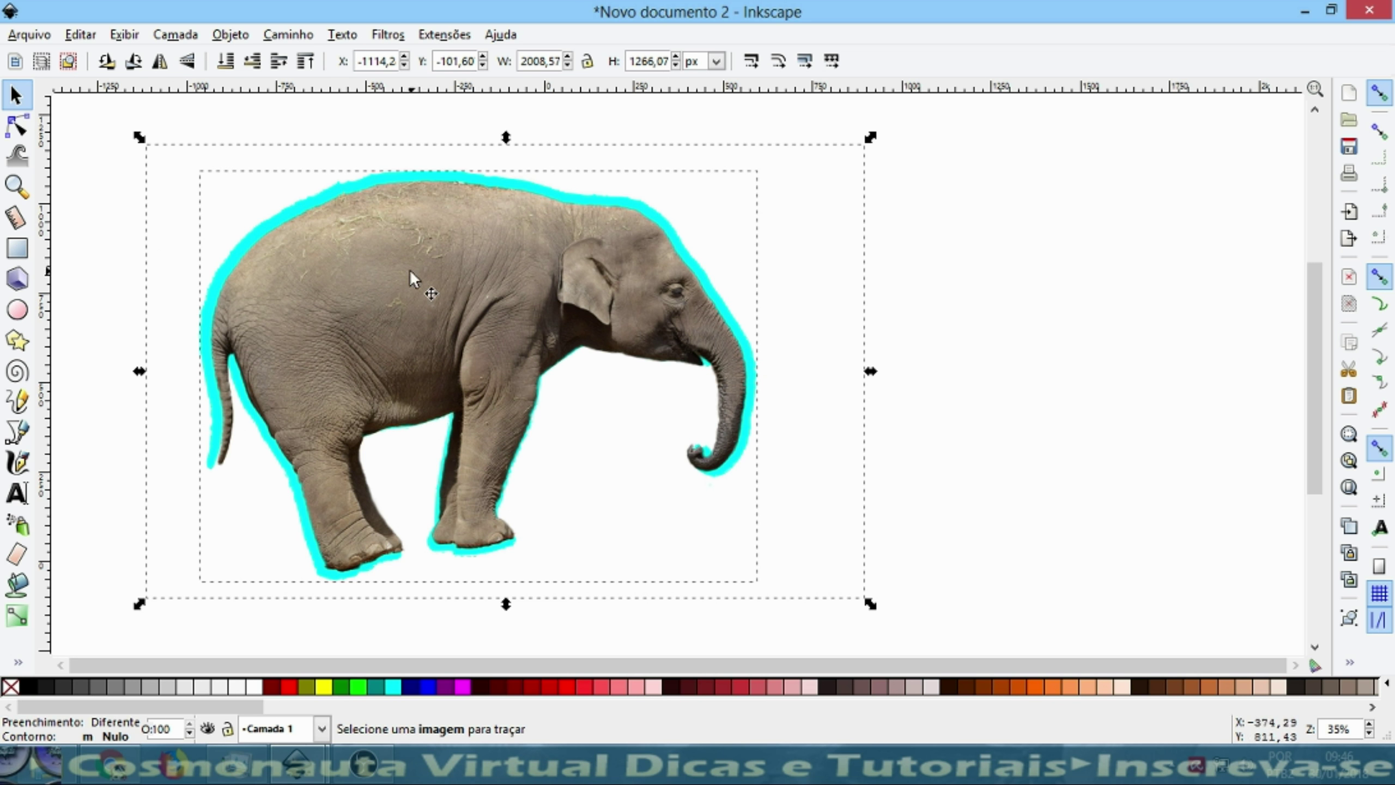
# Group the photo with its cyan outline via Objeto > Agrupar and shrink it slightly.
pyautogui.click(231, 34)
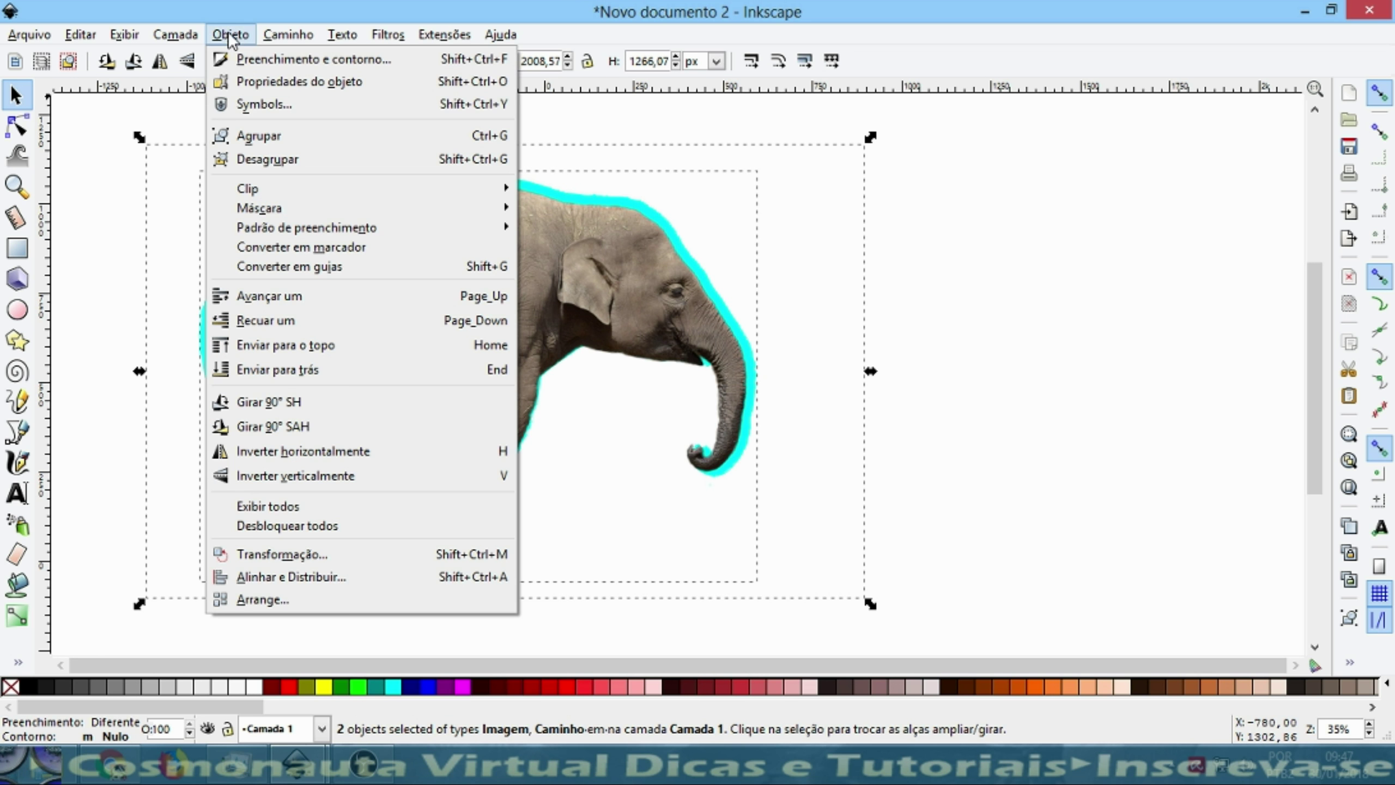
pyautogui.click(266, 140)
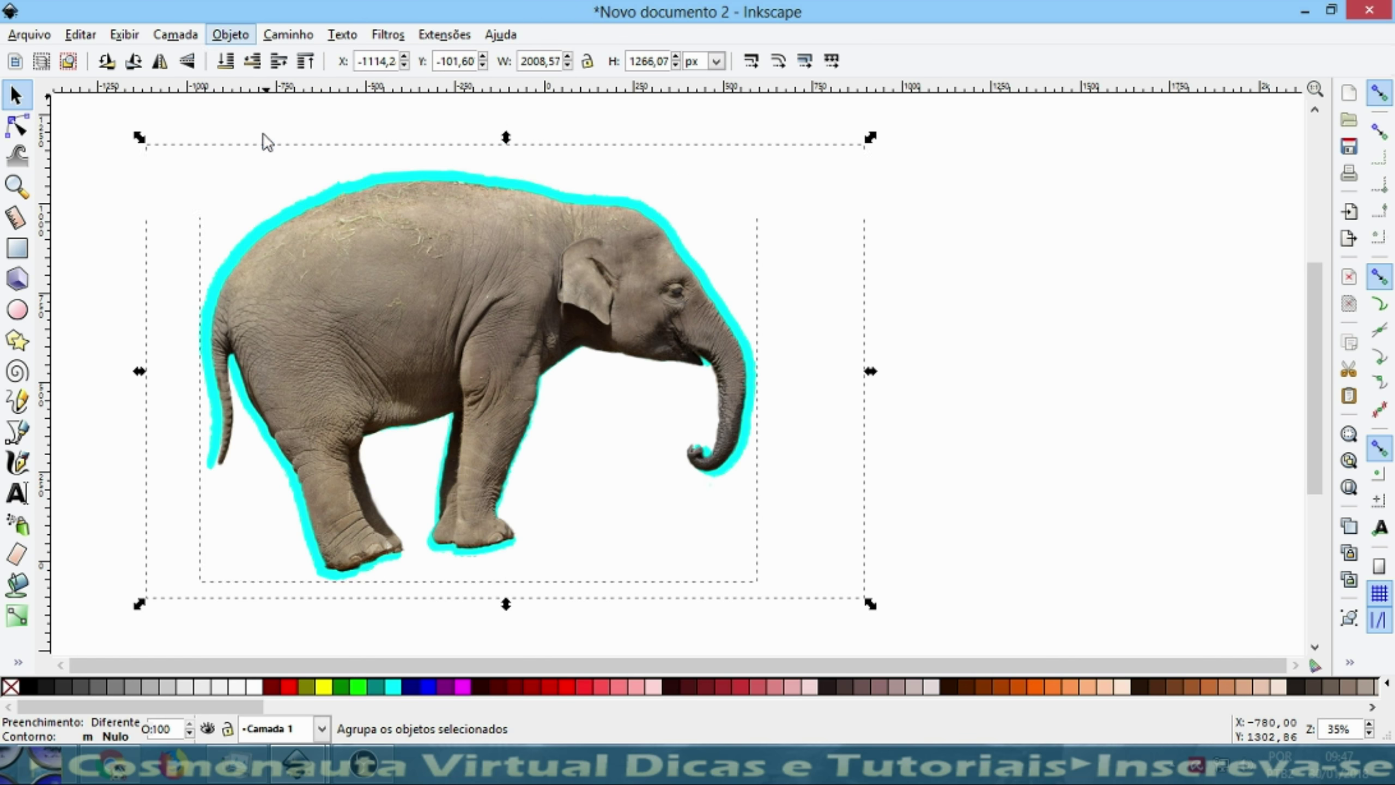
pyautogui.moveTo(140, 138); pyautogui.dragTo(211, 211)
pyautogui.moveTo(852, 212); pyautogui.dragTo(906, 159)
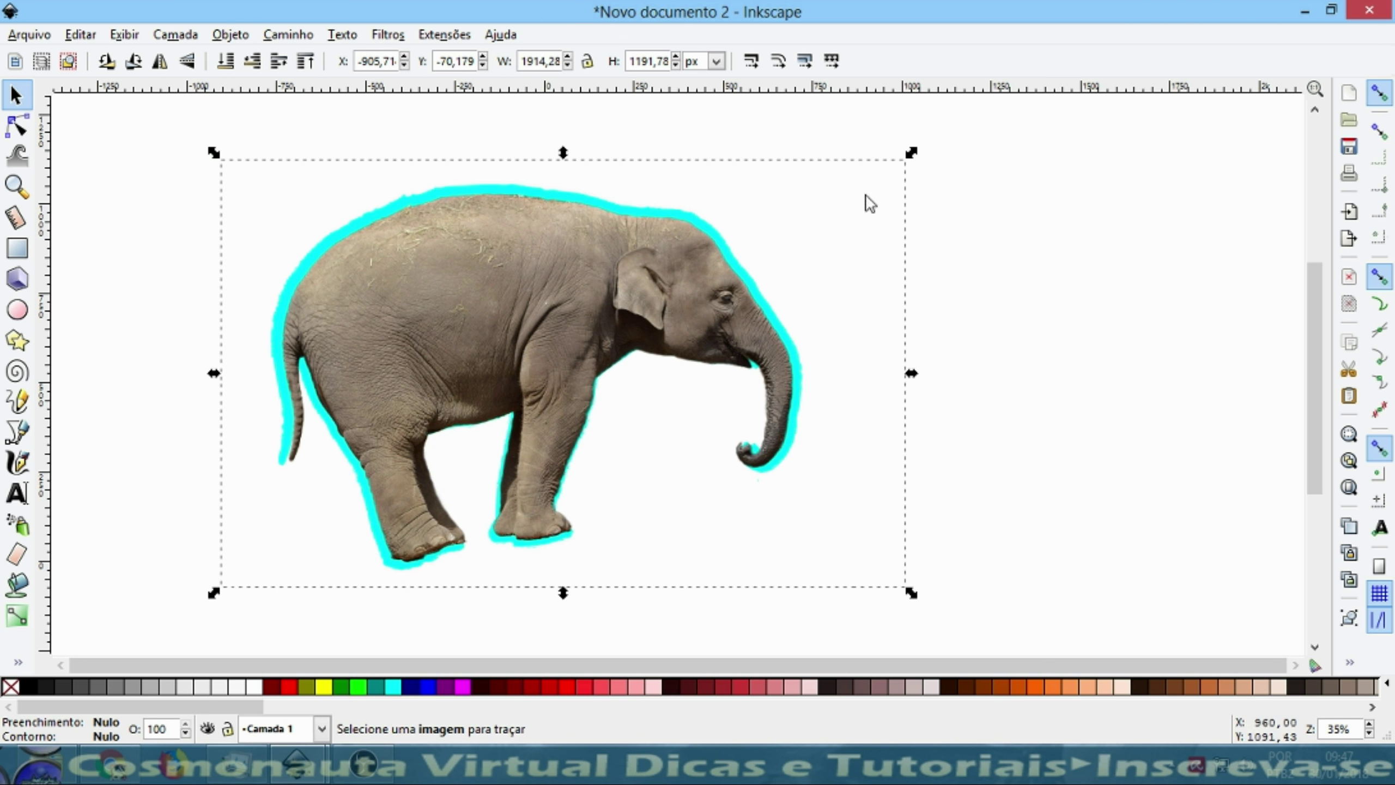
pyautogui.moveTo(456, 344); pyautogui.dragTo(450, 332)
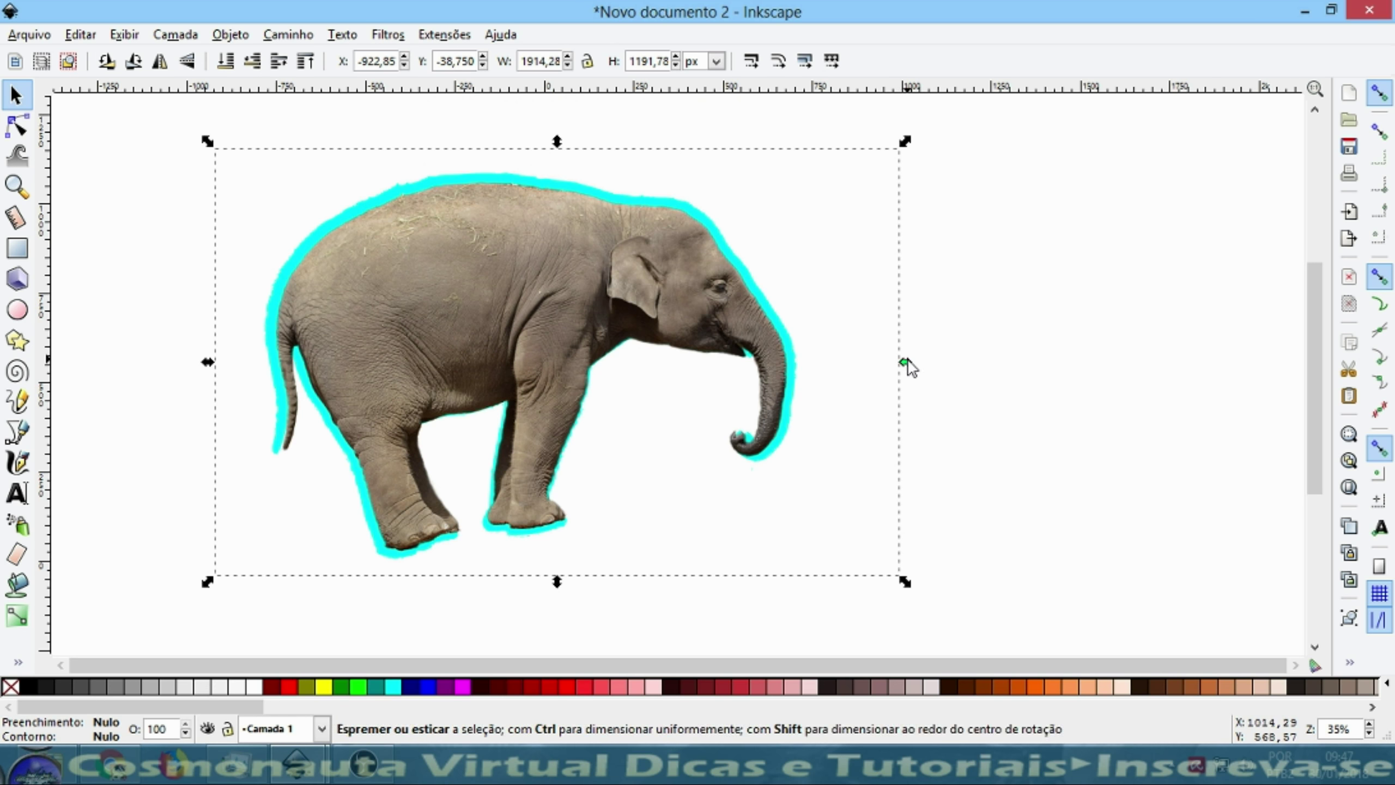
# Shrink the elephant group further to about 1347.64 × 806.861 px.
pyautogui.moveTo(905, 362); pyautogui.dragTo(793, 338)
pyautogui.moveTo(792, 583); pyautogui.dragTo(699, 437)
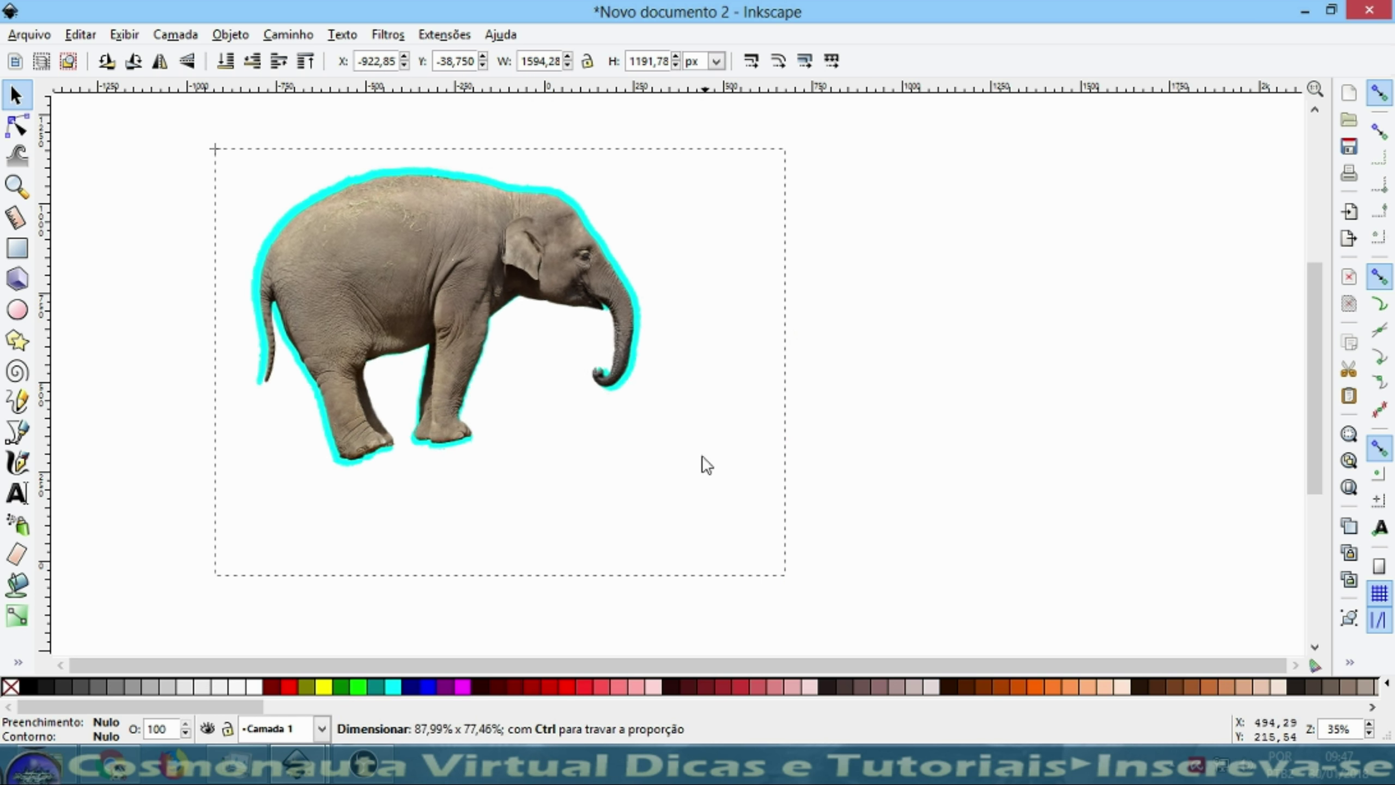
pyautogui.click(449, 281)
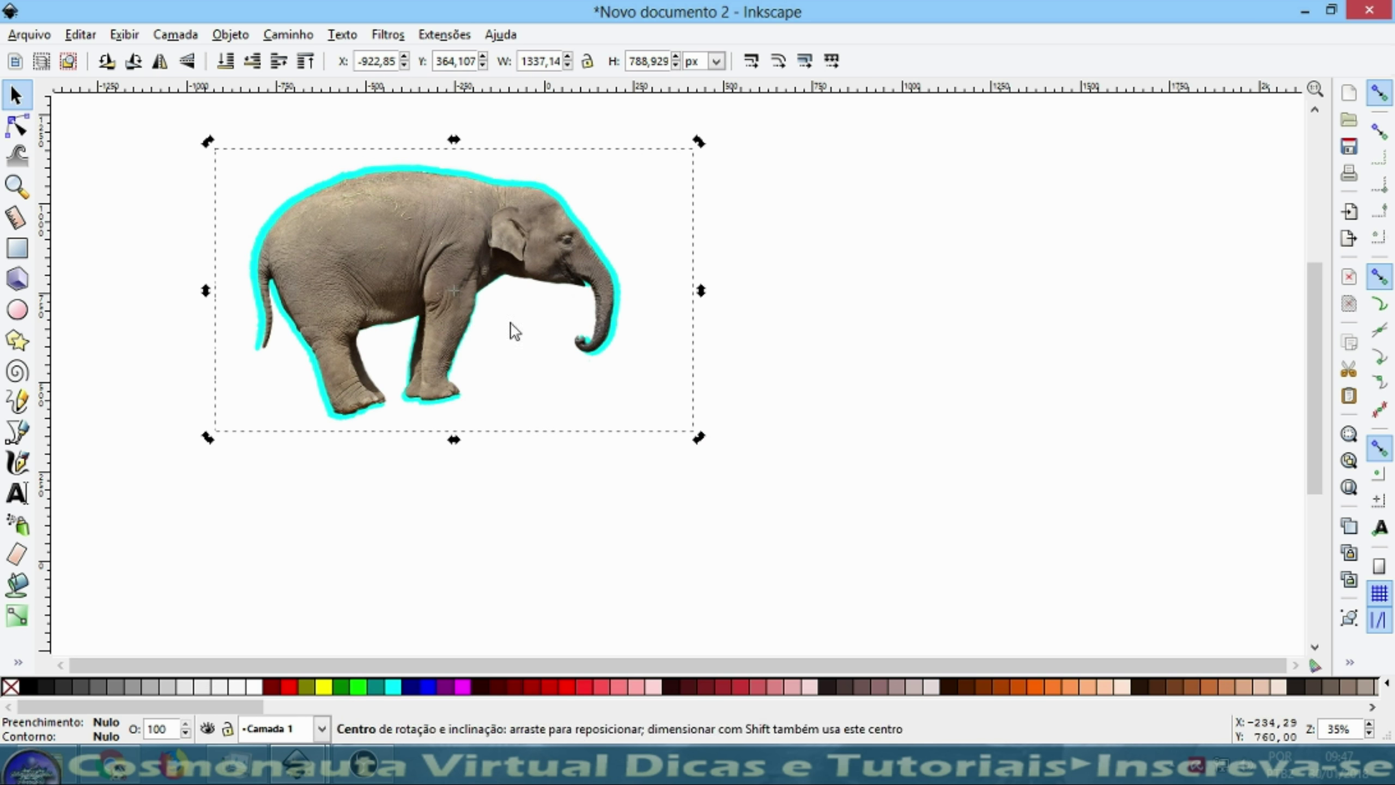
pyautogui.moveTo(700, 438)
pyautogui.mouseDown()
pyautogui.moveTo(313, 427)
pyautogui.moveTo(221, 358)
pyautogui.moveTo(560, 162)
pyautogui.moveTo(712, 368)
pyautogui.moveTo(645, 409)
pyautogui.mouseUp()
pyautogui.click(396, 285)
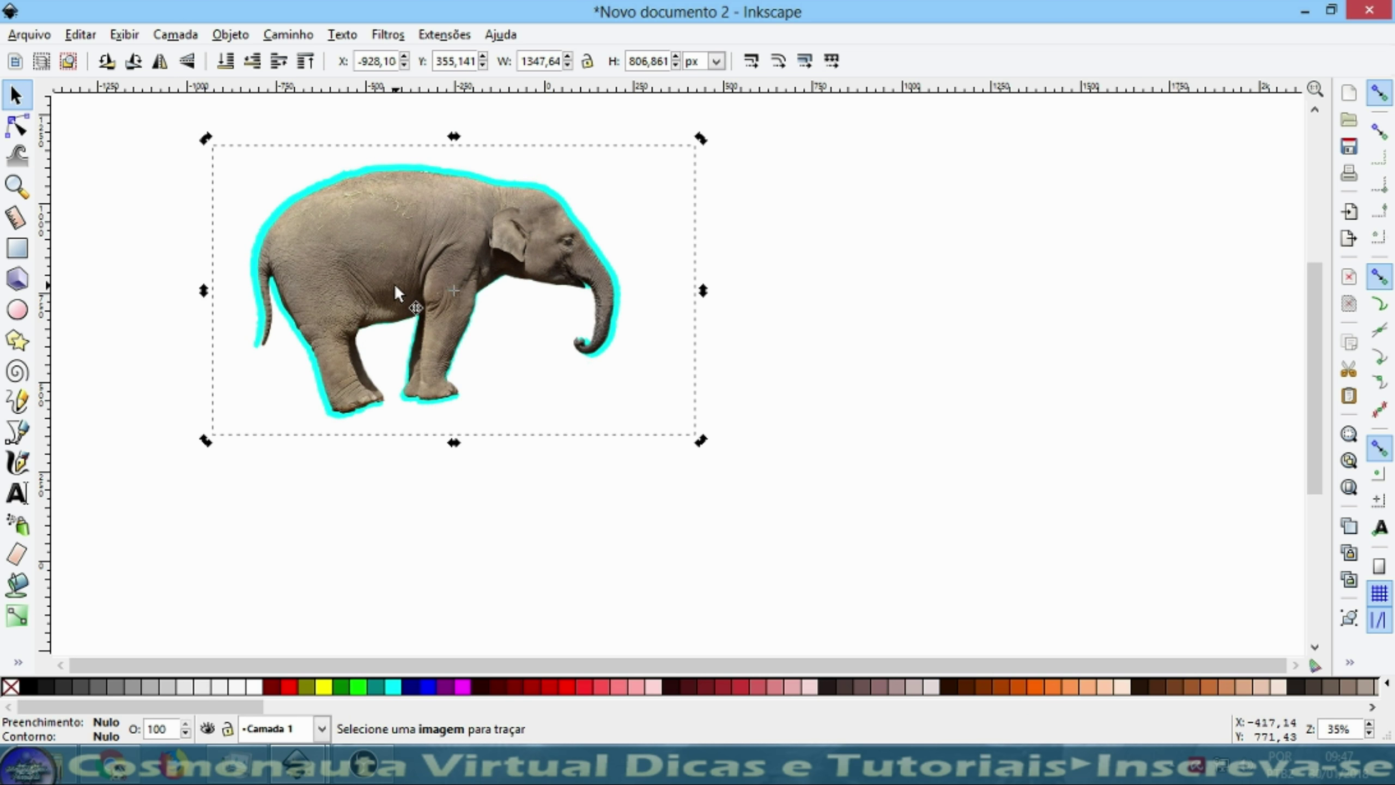